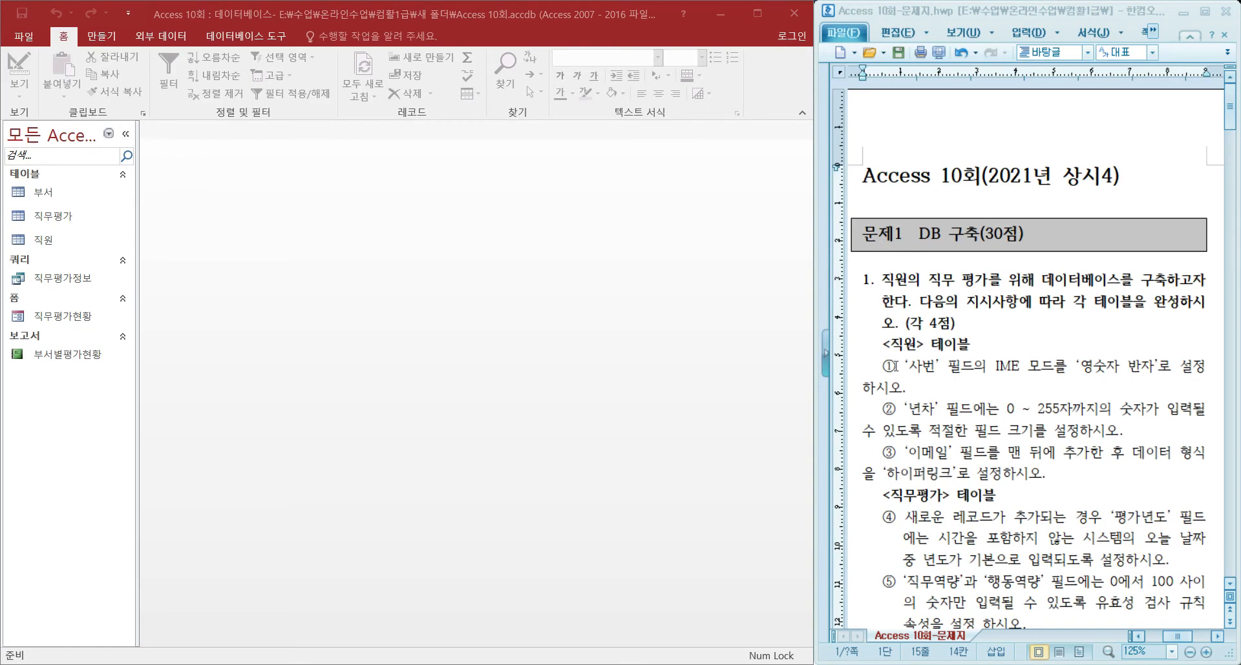
Step: Open the 직원 table in Design view and close its Property Sheet
left_click_drag(887, 347, 980, 345)
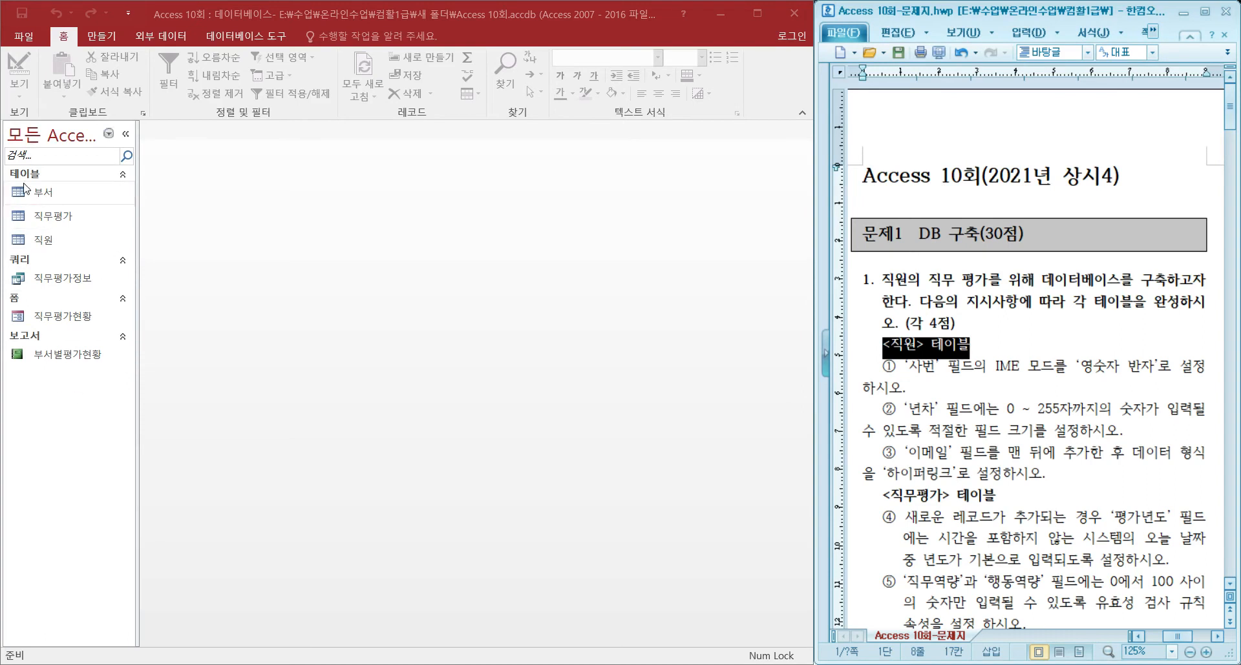
right_click(45, 243)
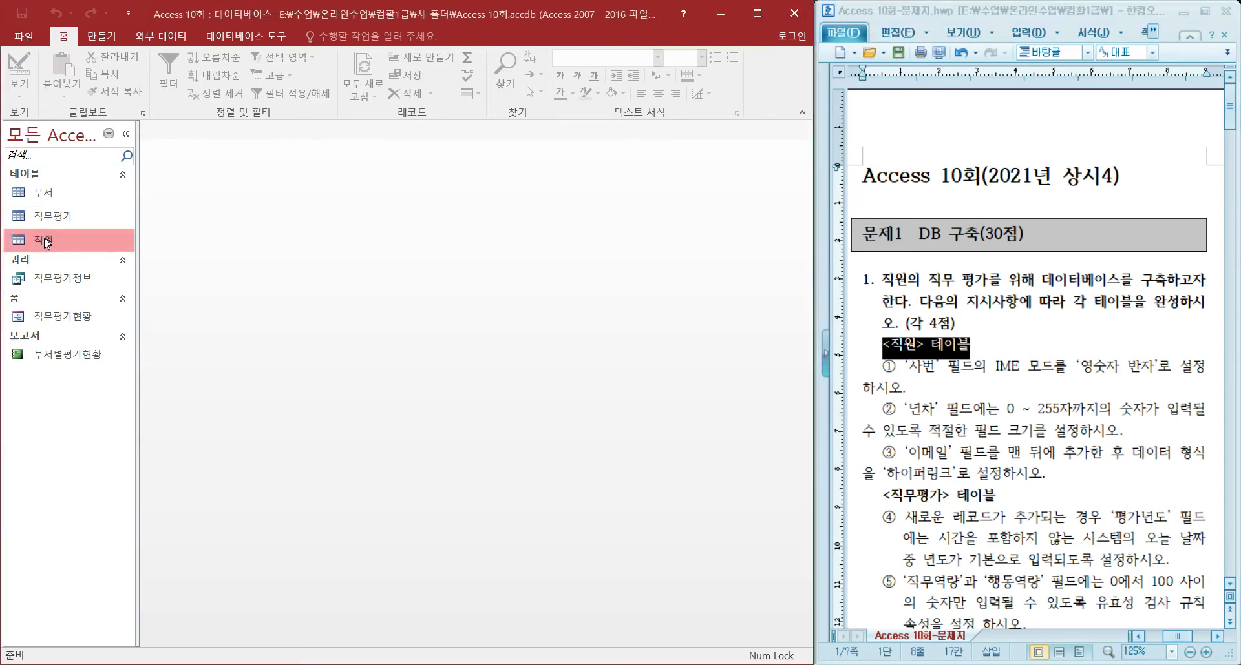
left_click(99, 268)
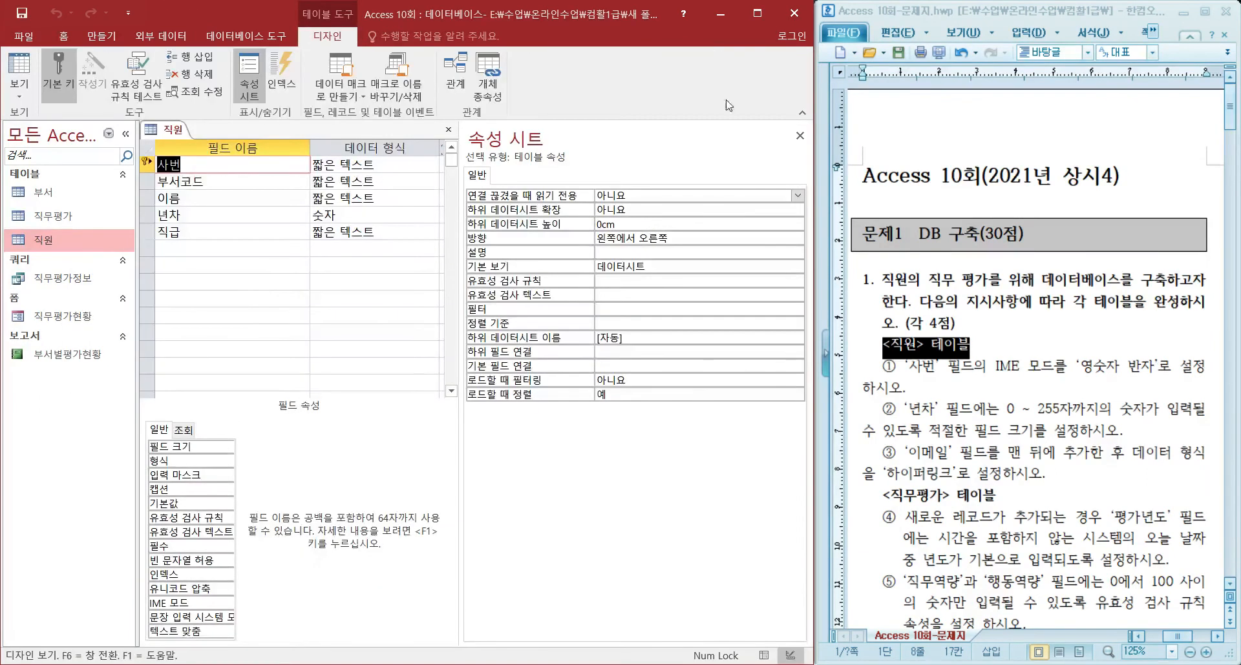
left_click(799, 135)
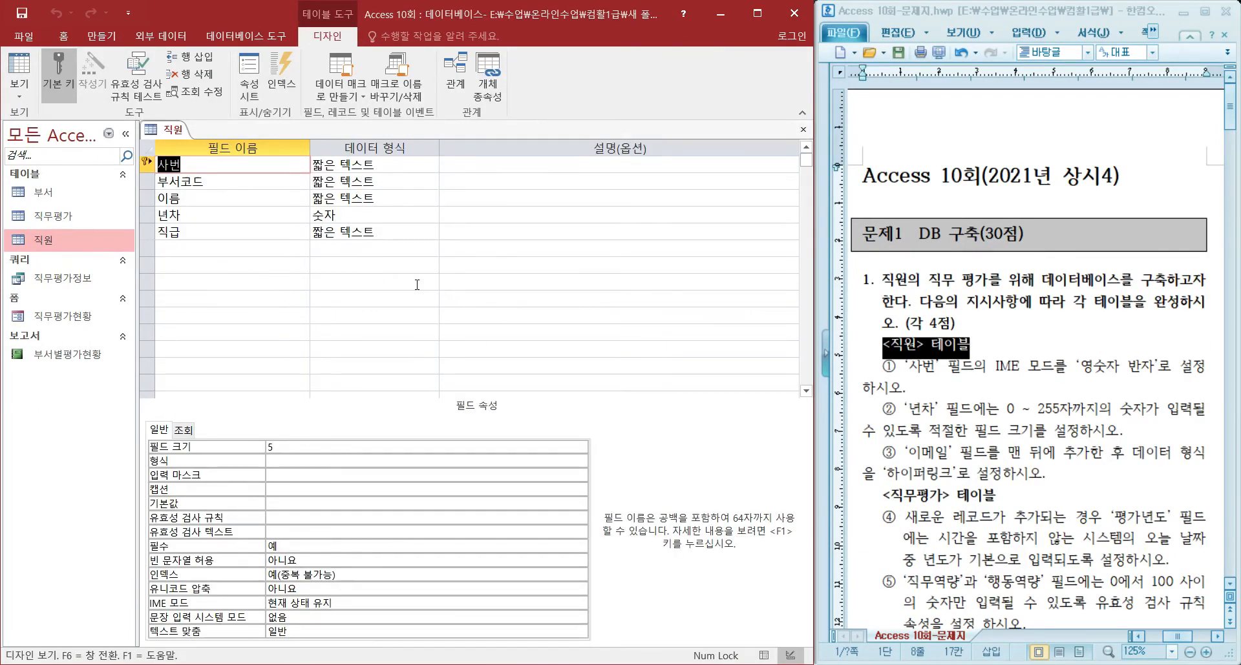
Step: Set the IME mode (IME 모드) of the 사번 field to 영숫자 반자
left_click(961, 383)
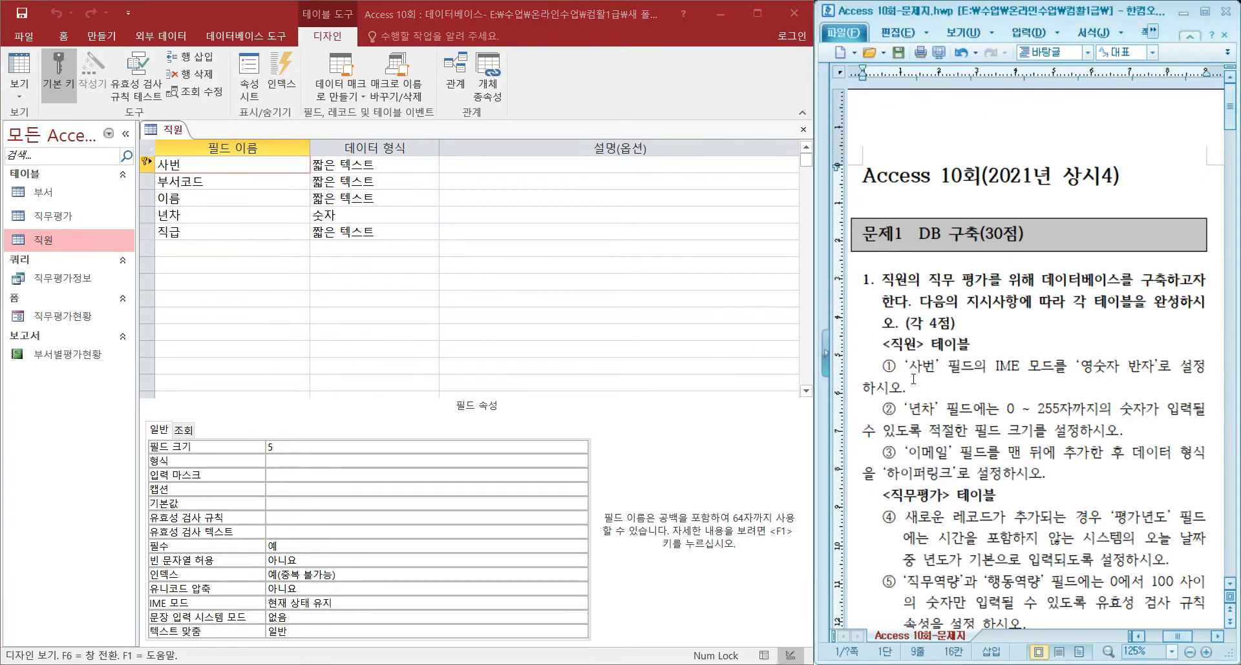
left_click(202, 167)
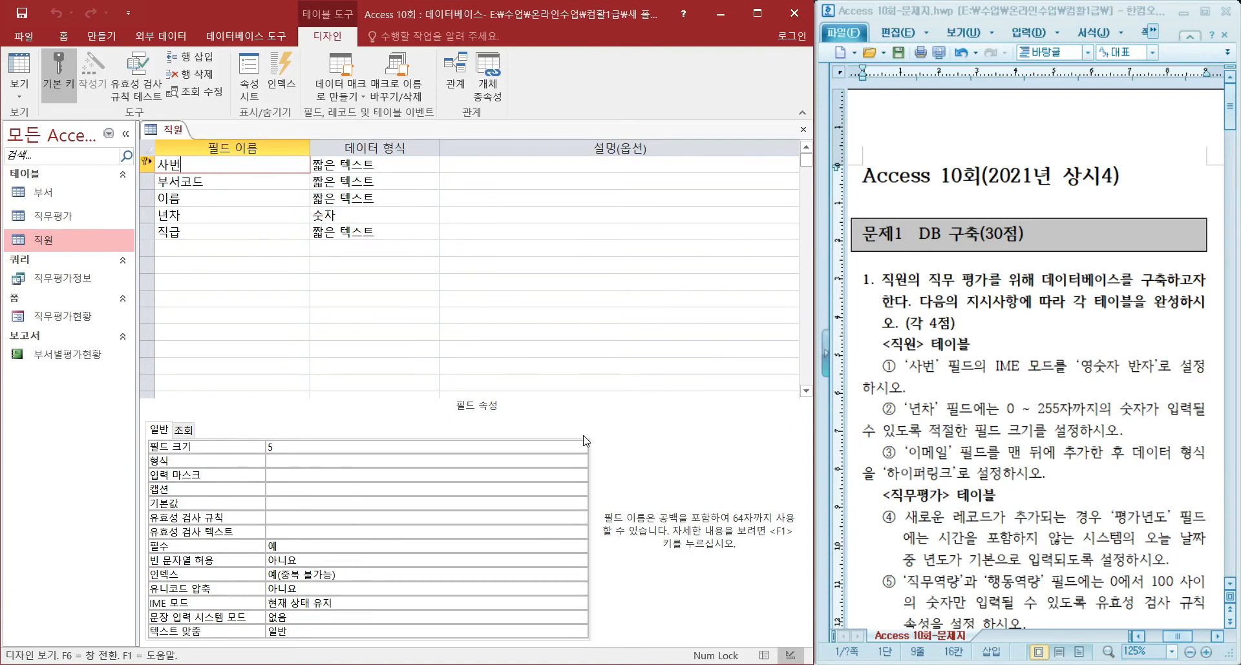
left_click(367, 603)
left_click(581, 603)
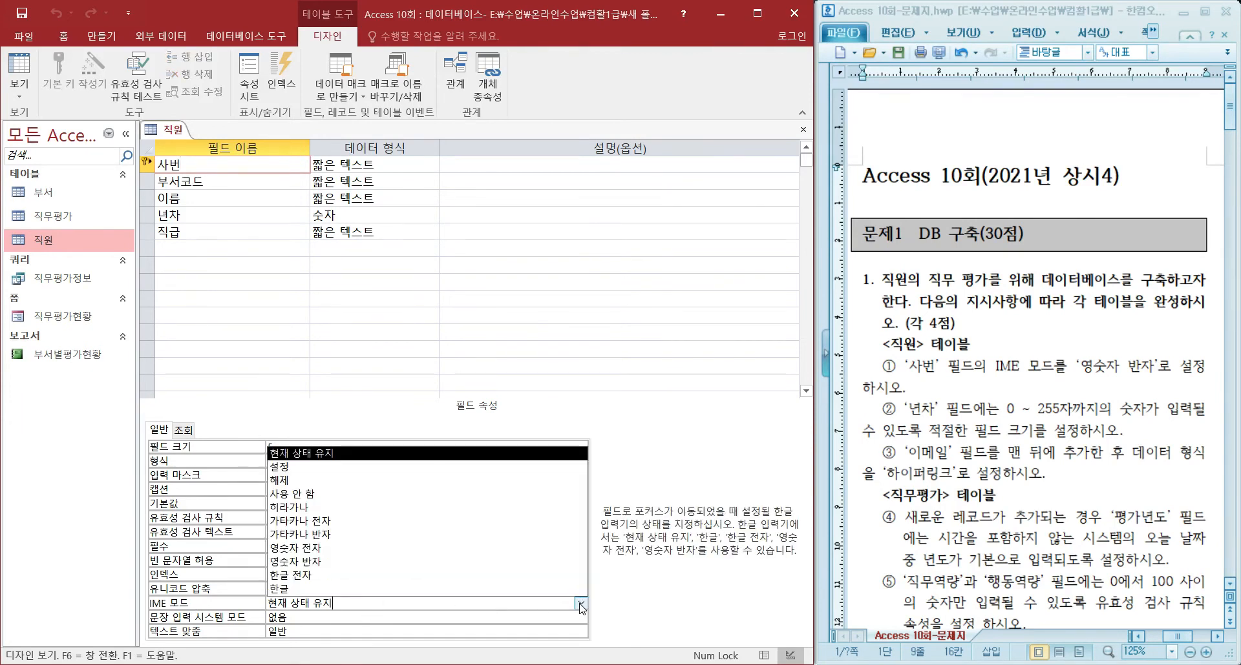
left_click(329, 562)
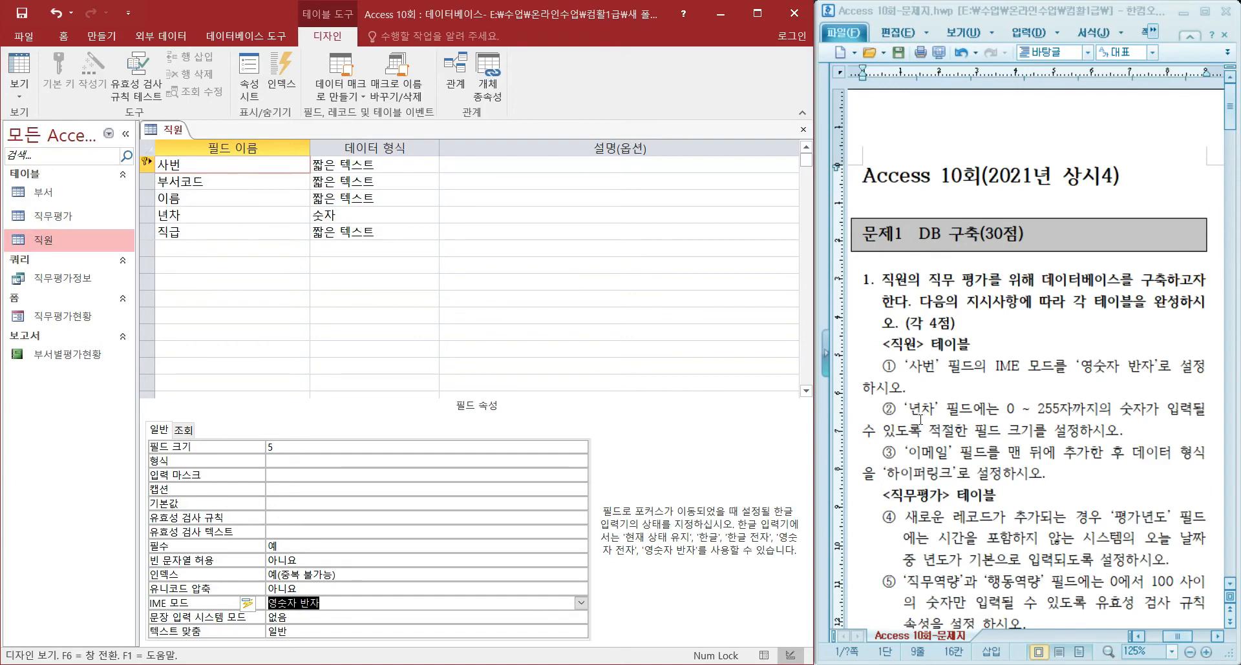
Step: Set the field size (필드 크기) of the numeric 년차 field to 바이트
left_click(194, 215)
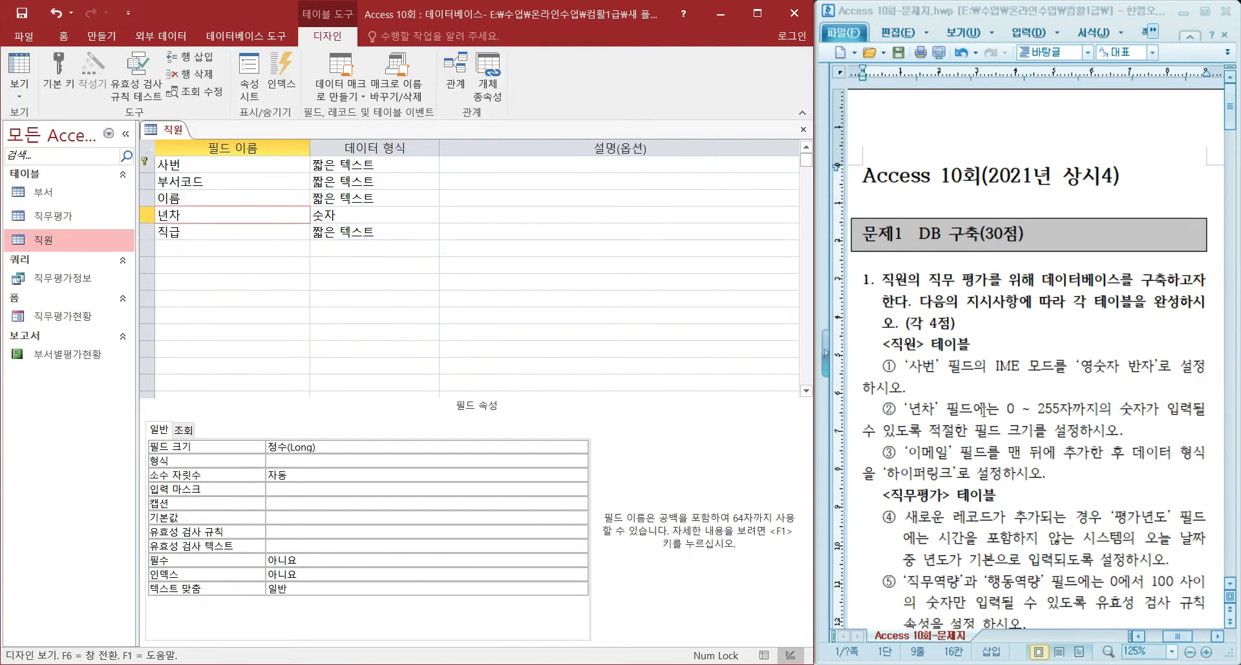
left_click_drag(1002, 410, 1151, 409)
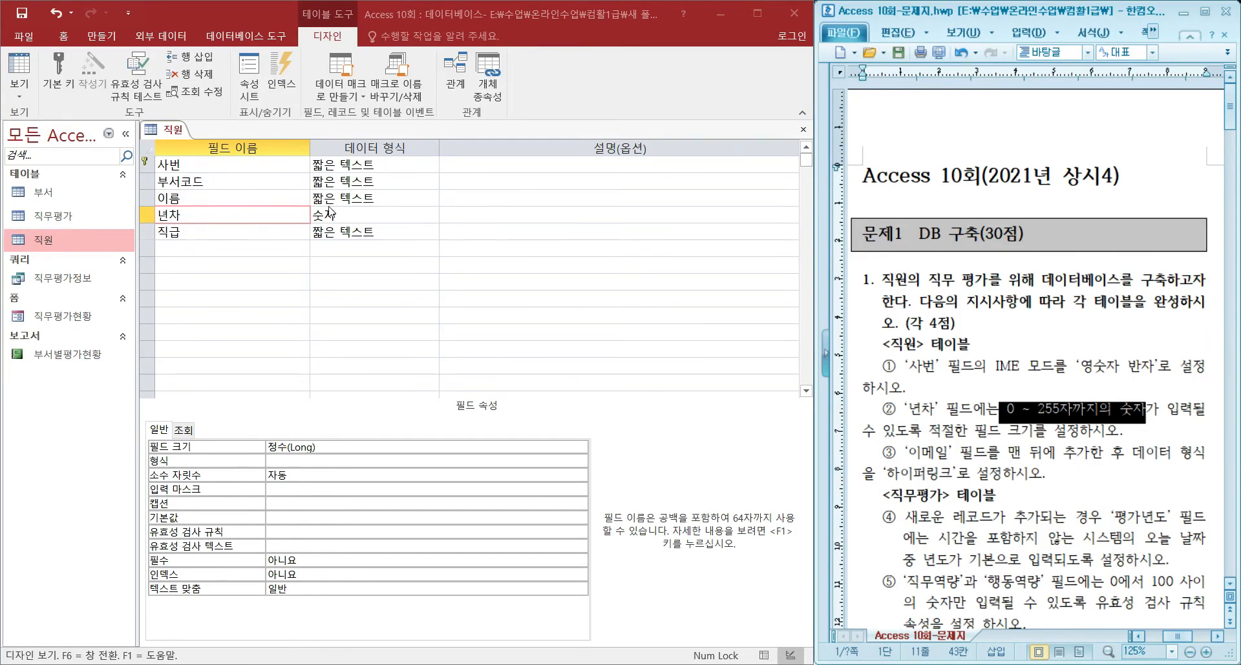
left_click(350, 215)
left_click(432, 218)
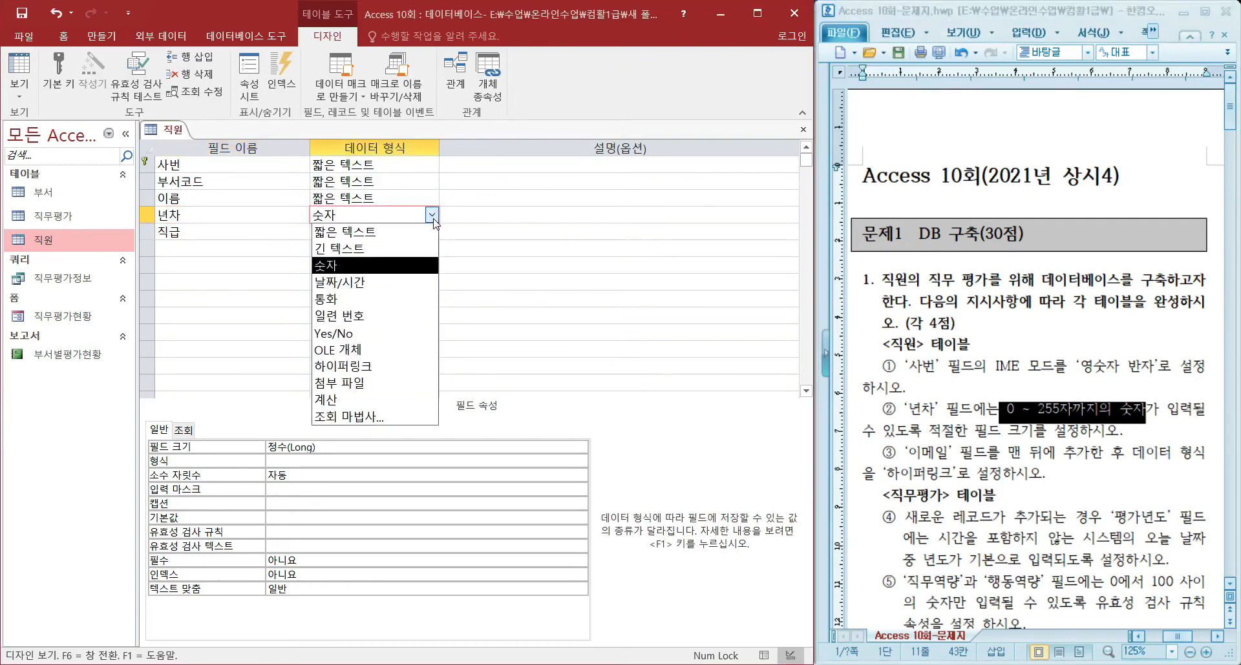
left_click(431, 215)
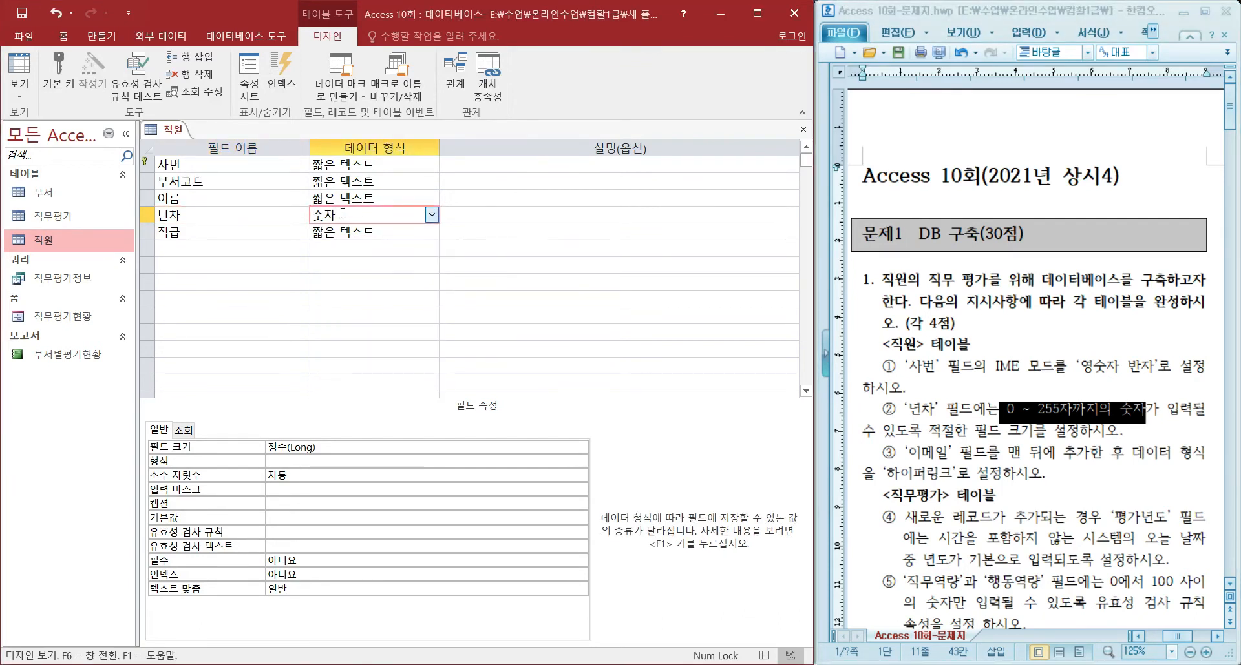
left_click(370, 445)
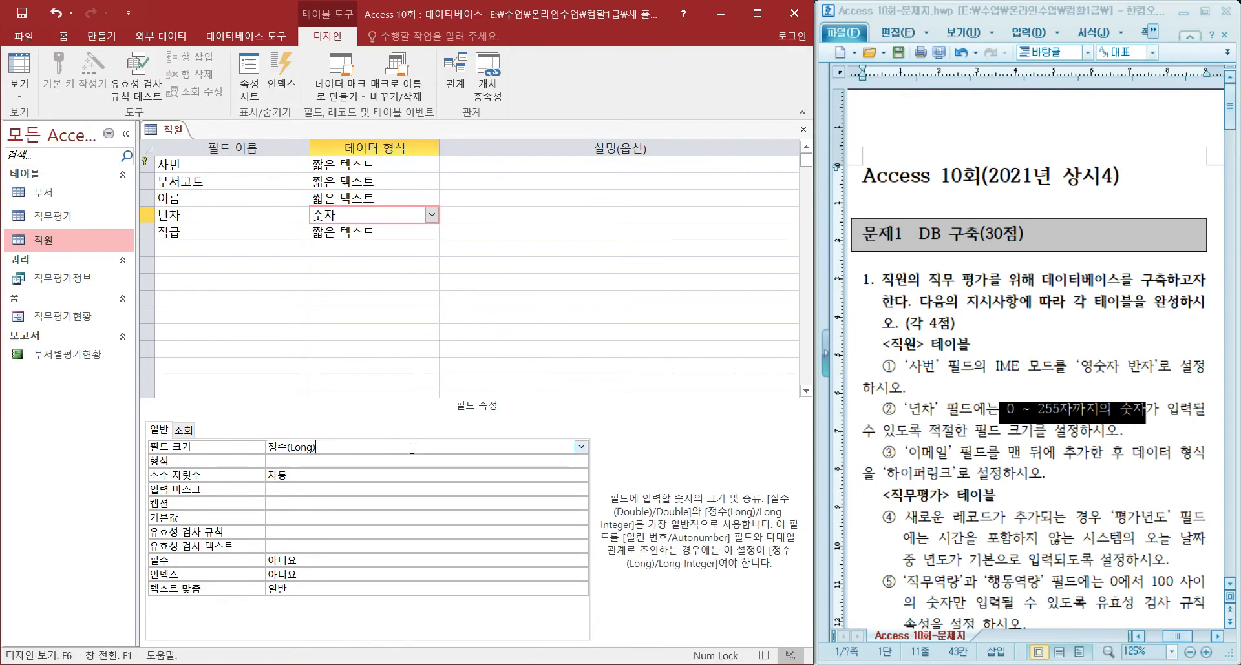
left_click(581, 448)
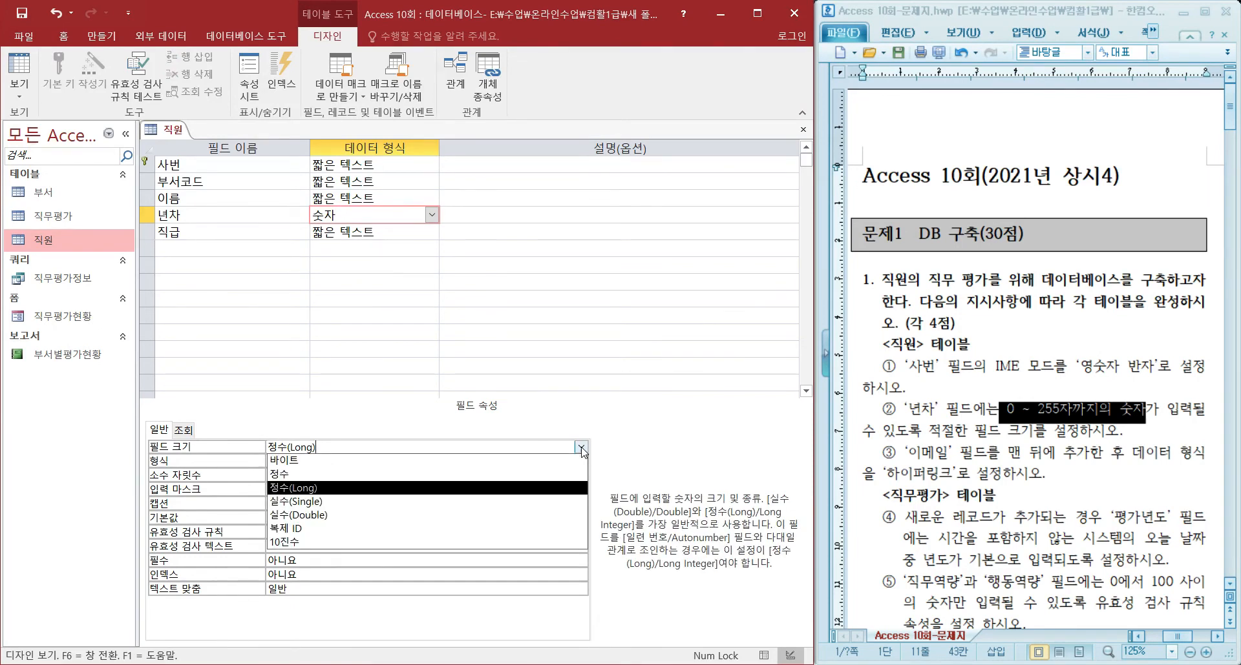
left_click(290, 461)
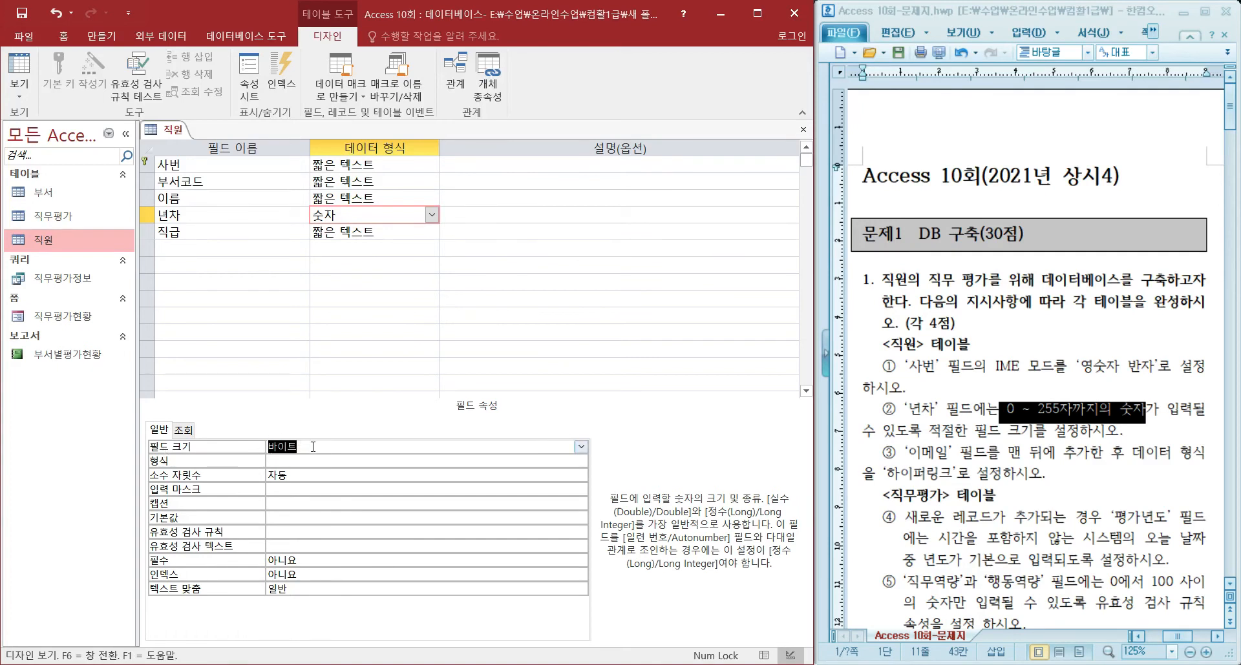
left_click(911, 453)
left_click_drag(911, 452, 955, 452)
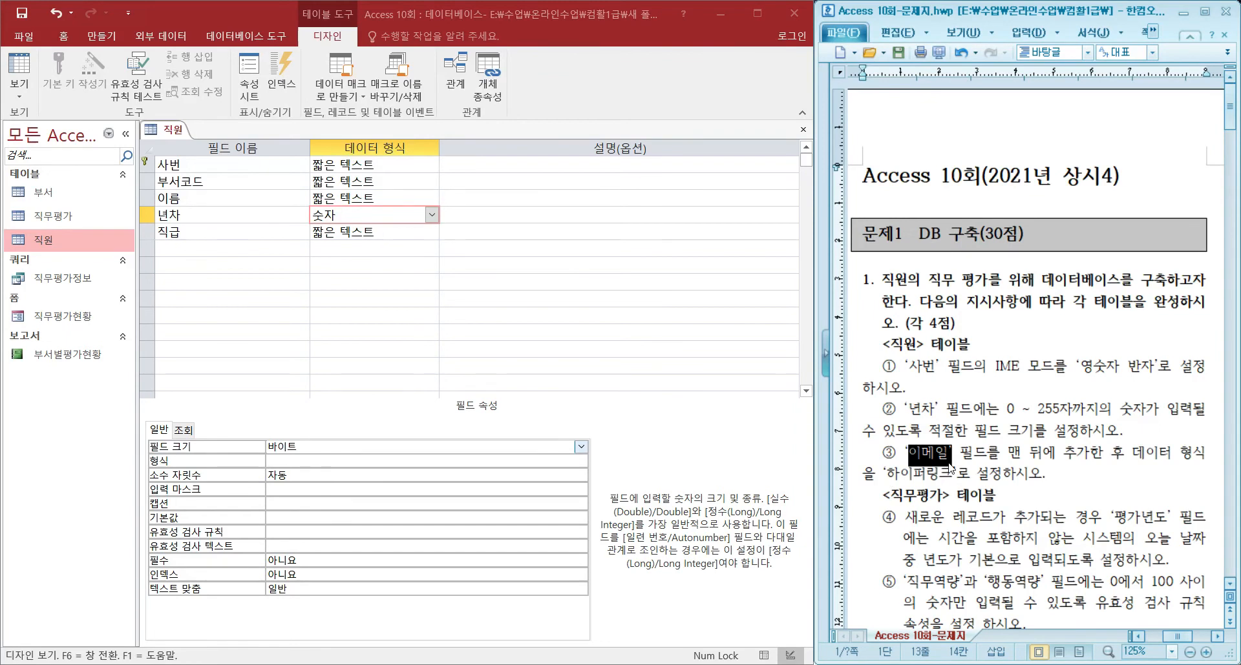
left_click(188, 249)
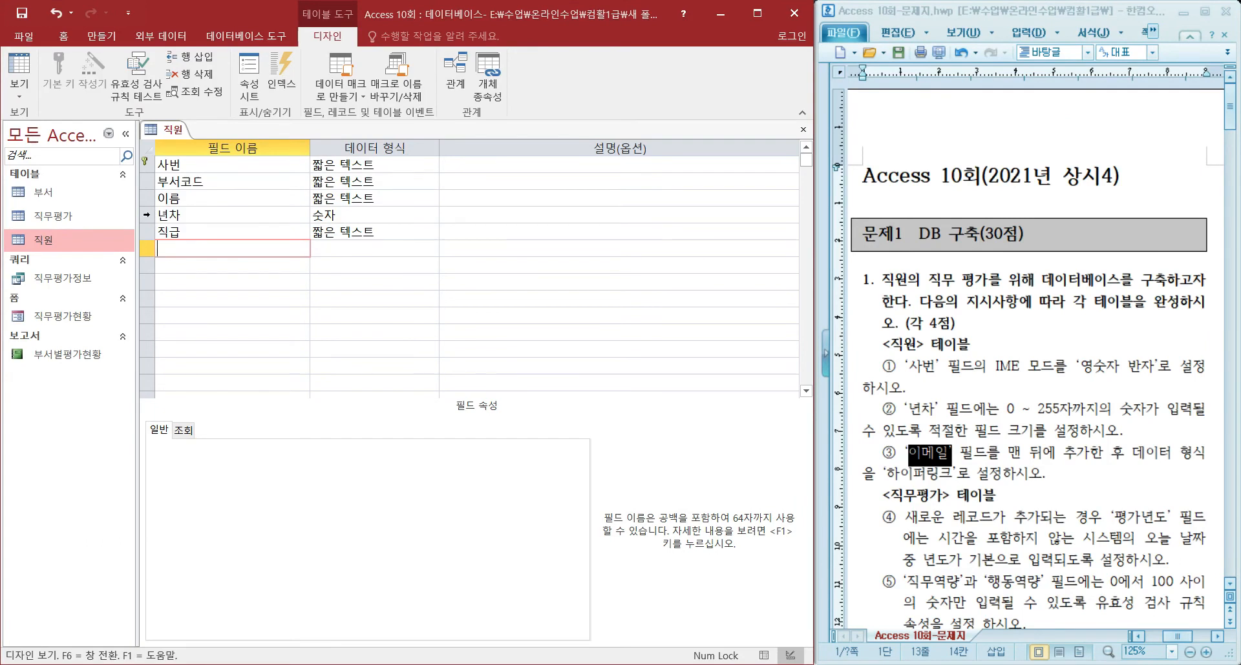
left_click(148, 215)
right_click(148, 217)
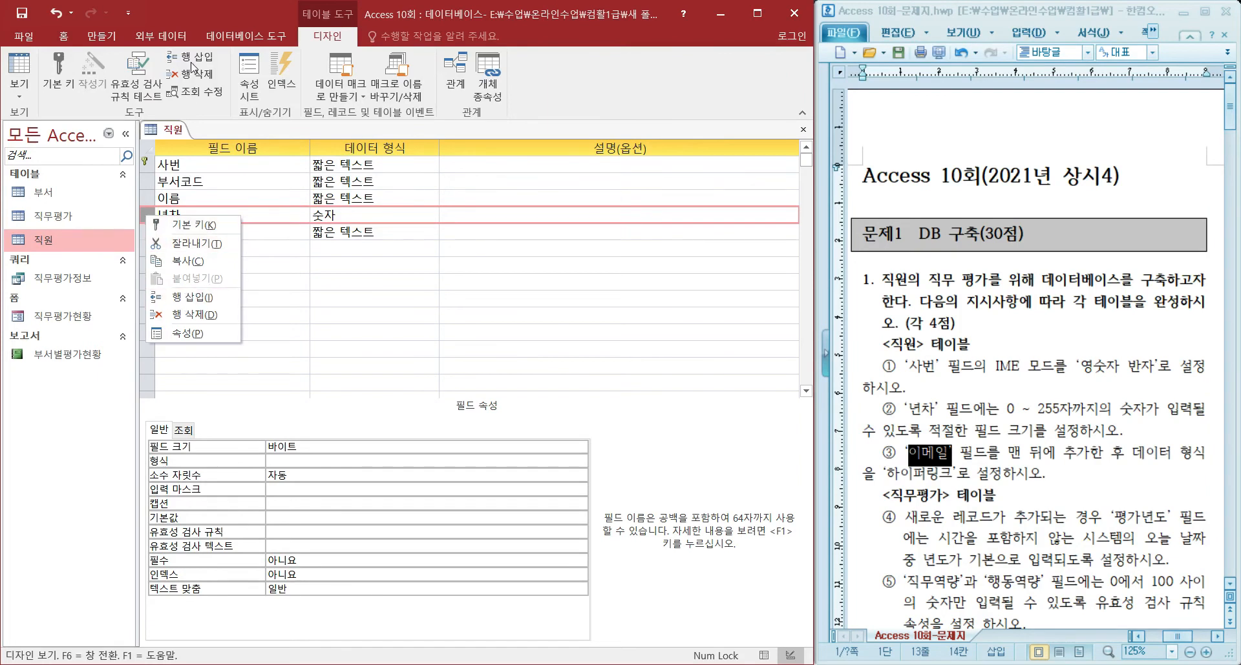
left_click(270, 243)
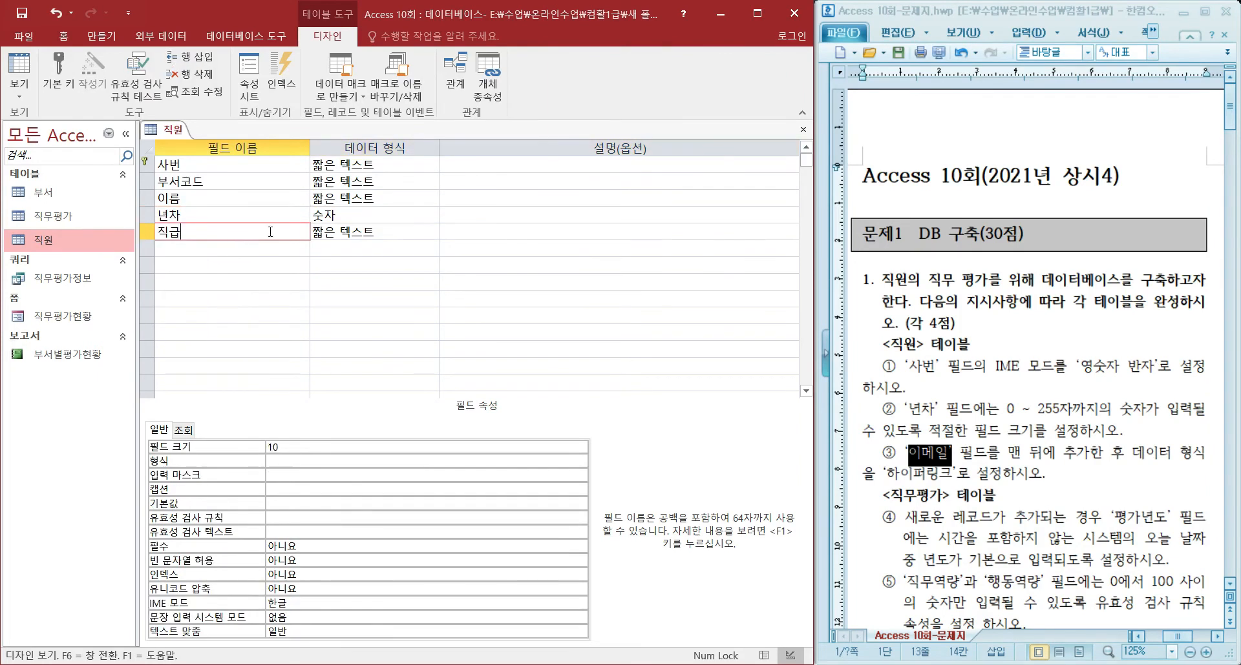
Step: Add a field named 이메일 after 직급 with the data type 하이퍼링크, and save and close the 직원 table
left_click(237, 252)
type("d")
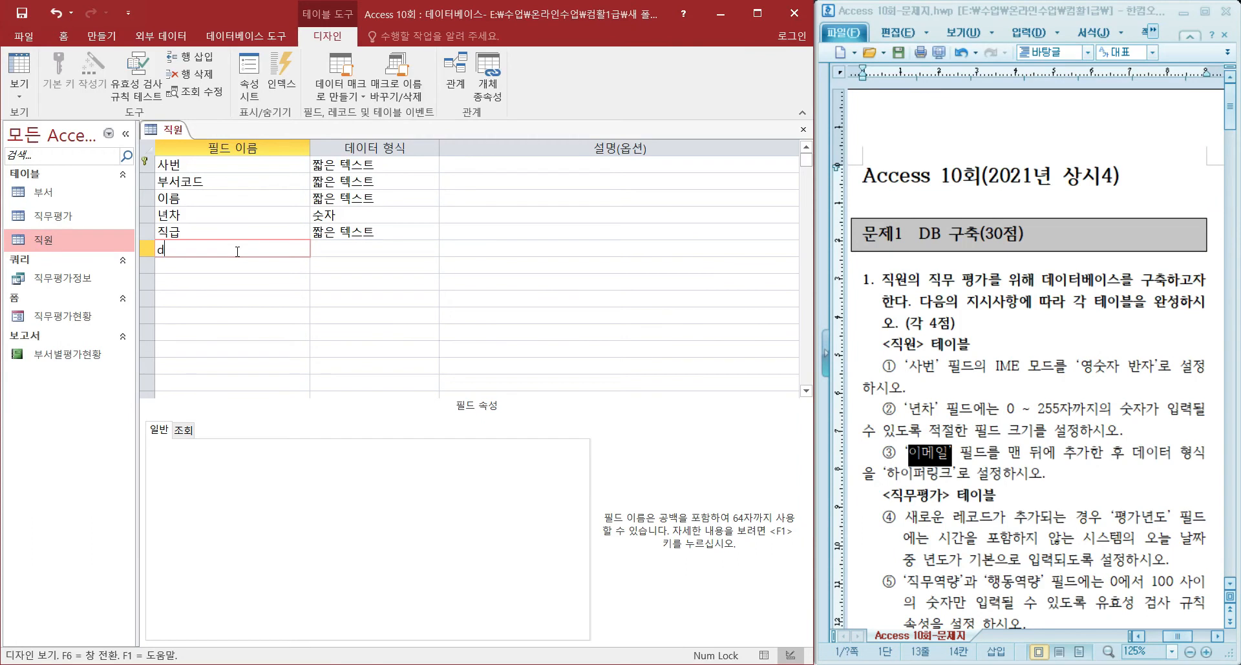
key("BackSpace")
type("ㅇ")
type("이메일")
left_click(350, 251)
left_click(431, 248)
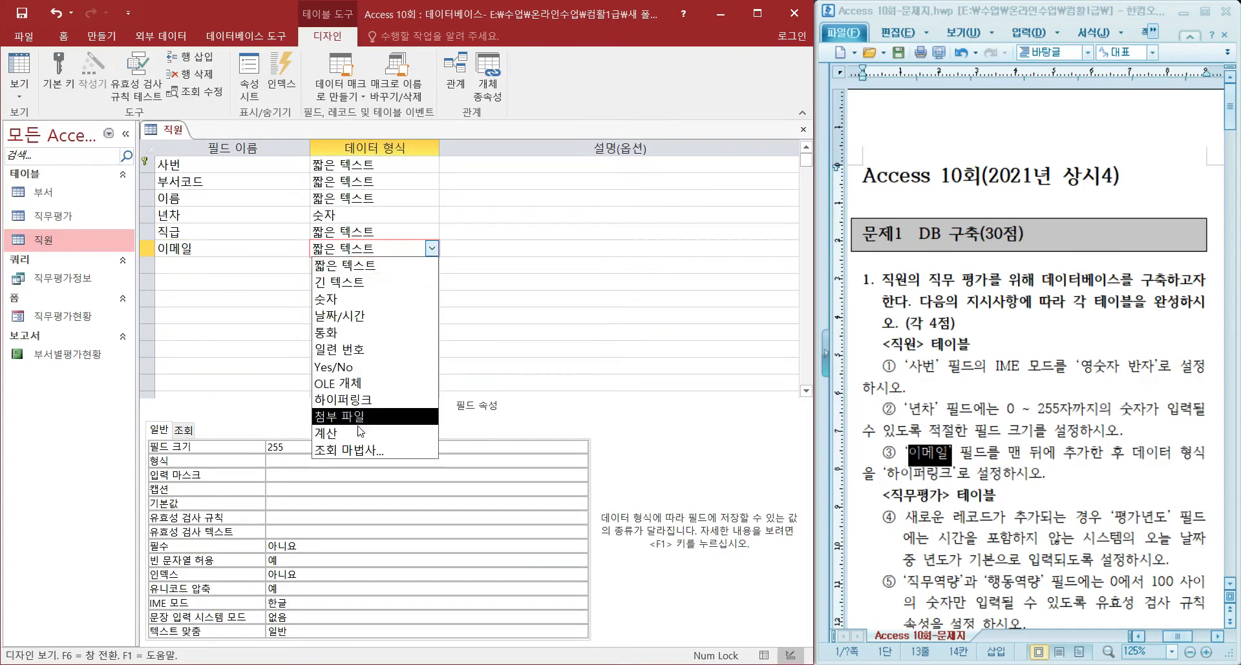
left_click(365, 400)
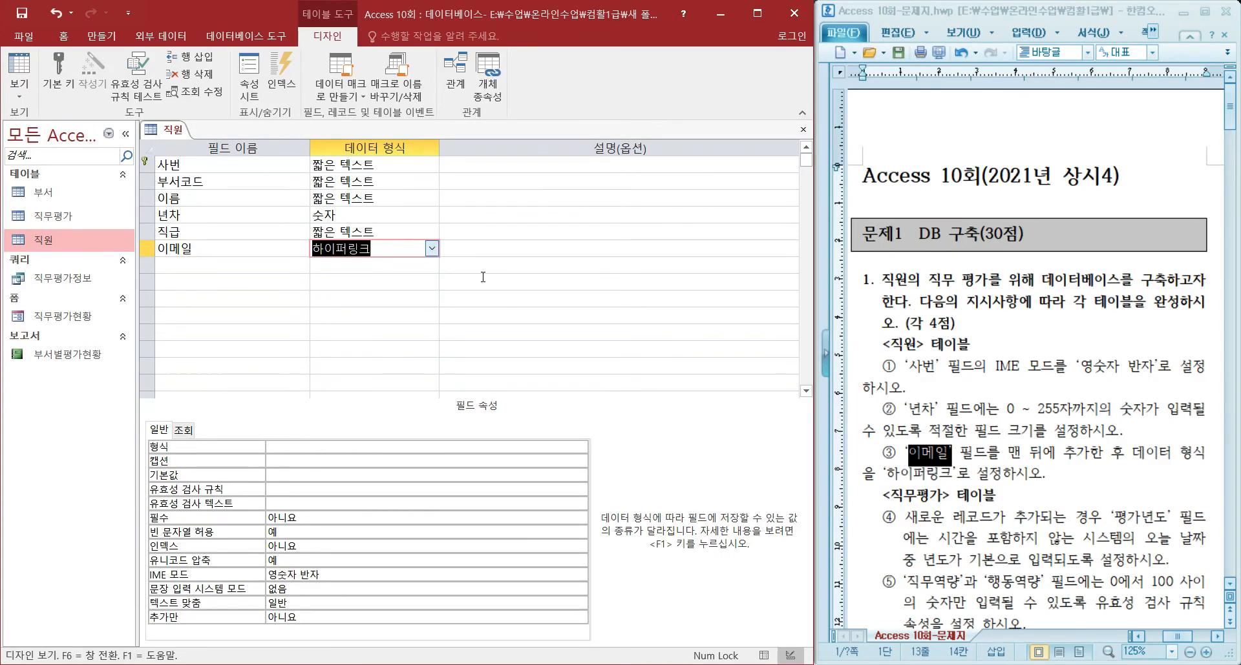
left_click(22, 15)
left_click(803, 133)
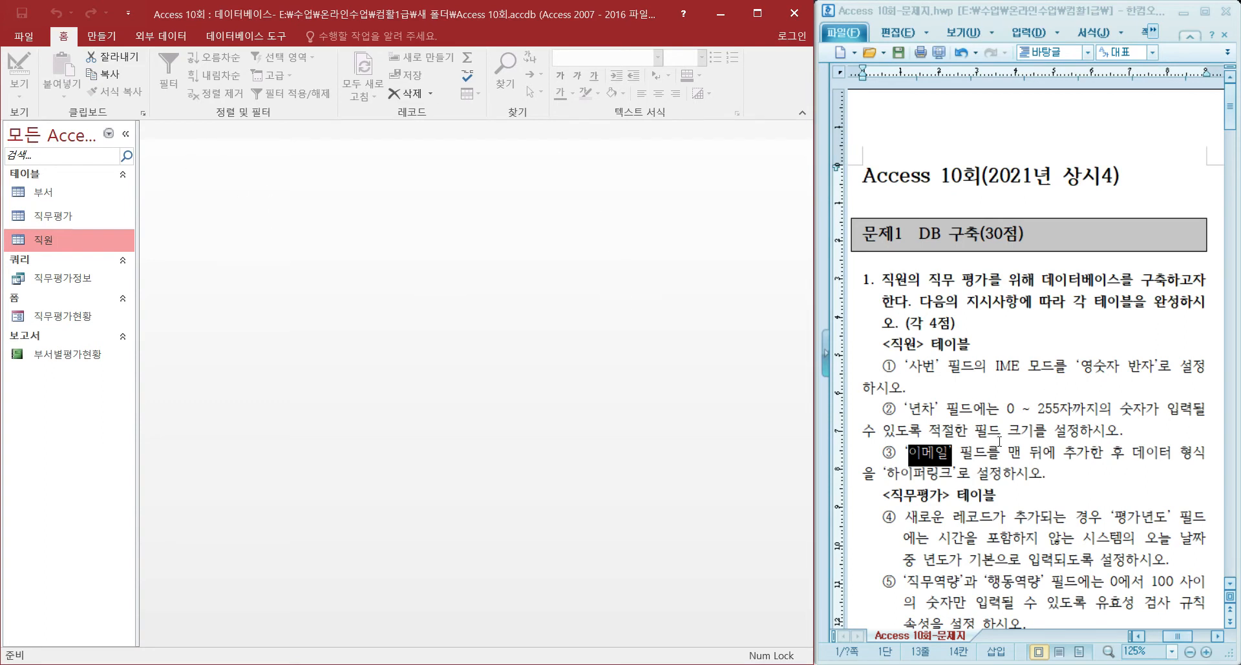
Step: Open the 직무평가 table in Design view for tasks ④ and ⑤ of the problem sheet
left_click(959, 490)
scroll(955, 450, "down", 3)
scroll(955, 450, "down", 1)
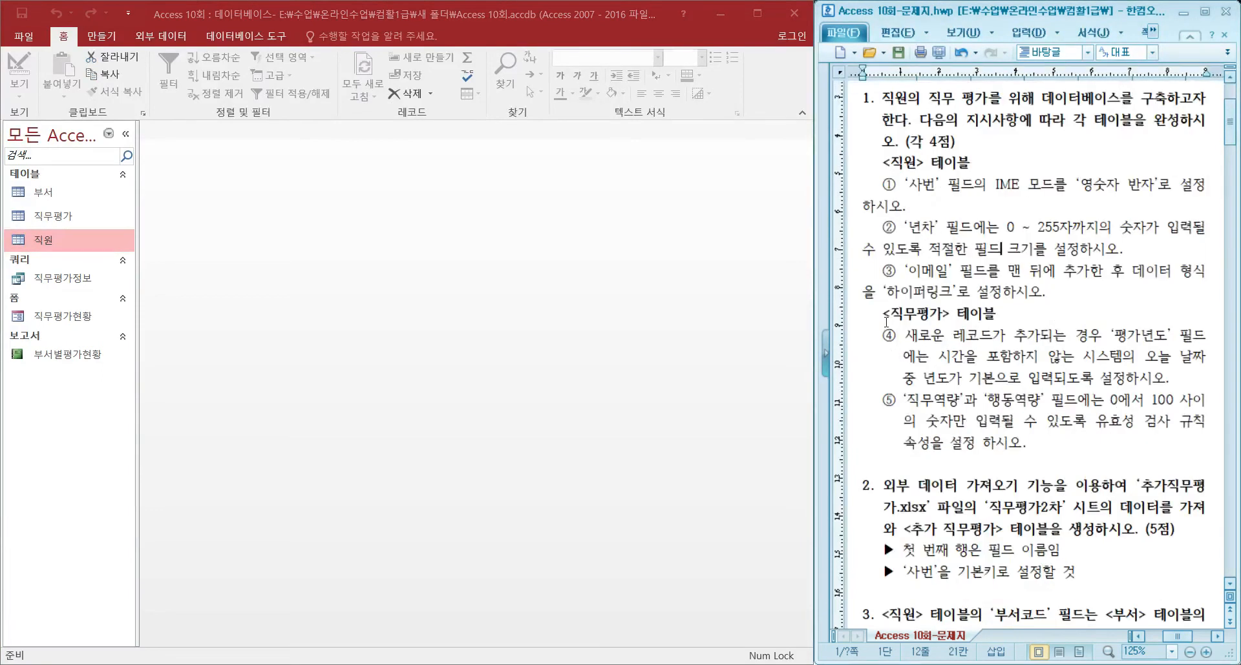
right_click(50, 215)
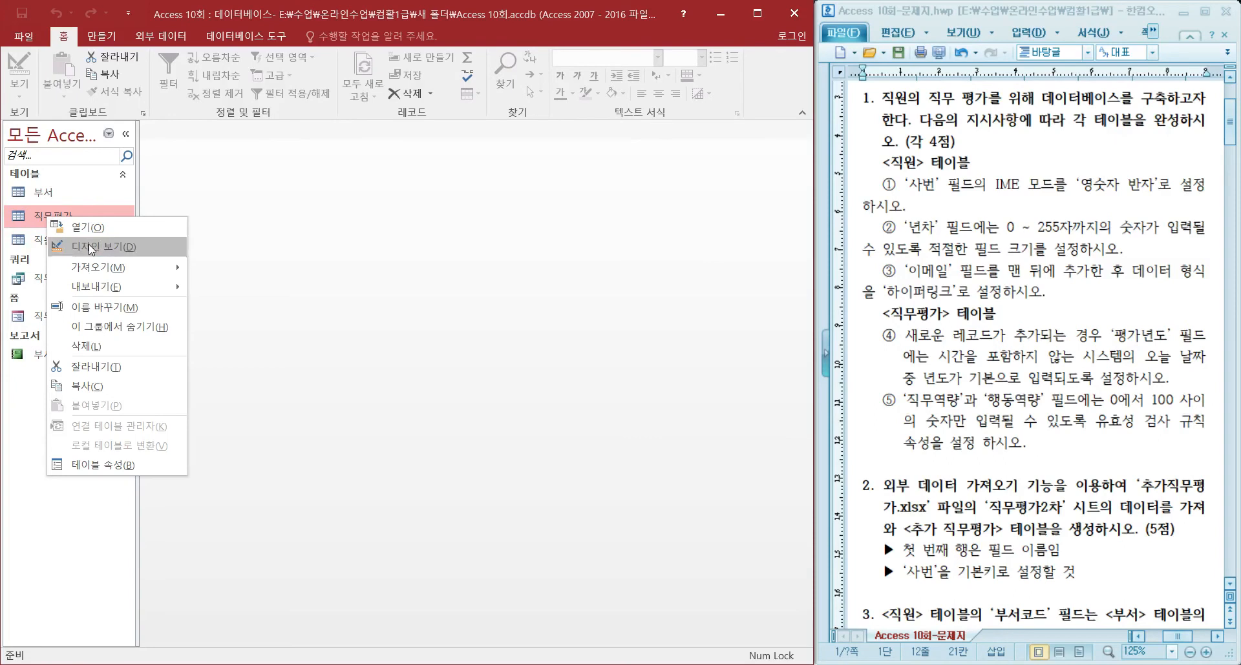
left_click(91, 247)
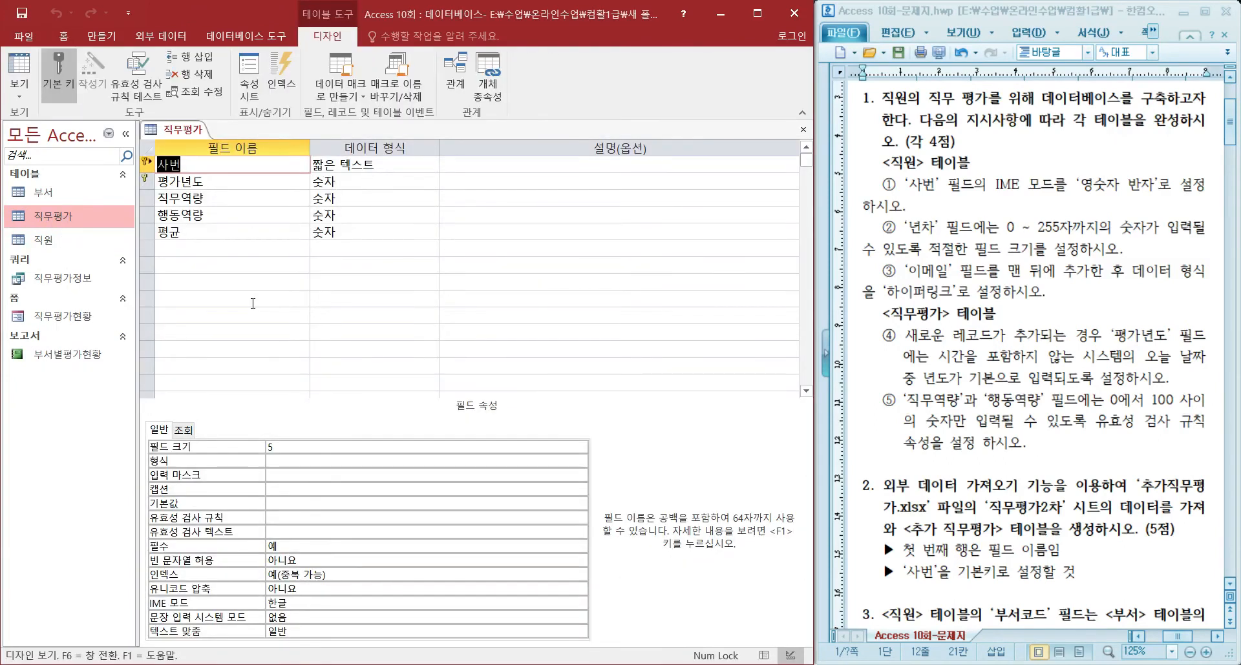
Step: Set the default value (기본값) of the 평가년도 field to Year(Date()) and save the 직무평가 table
left_click_drag(1114, 335, 1167, 336)
left_click(228, 183)
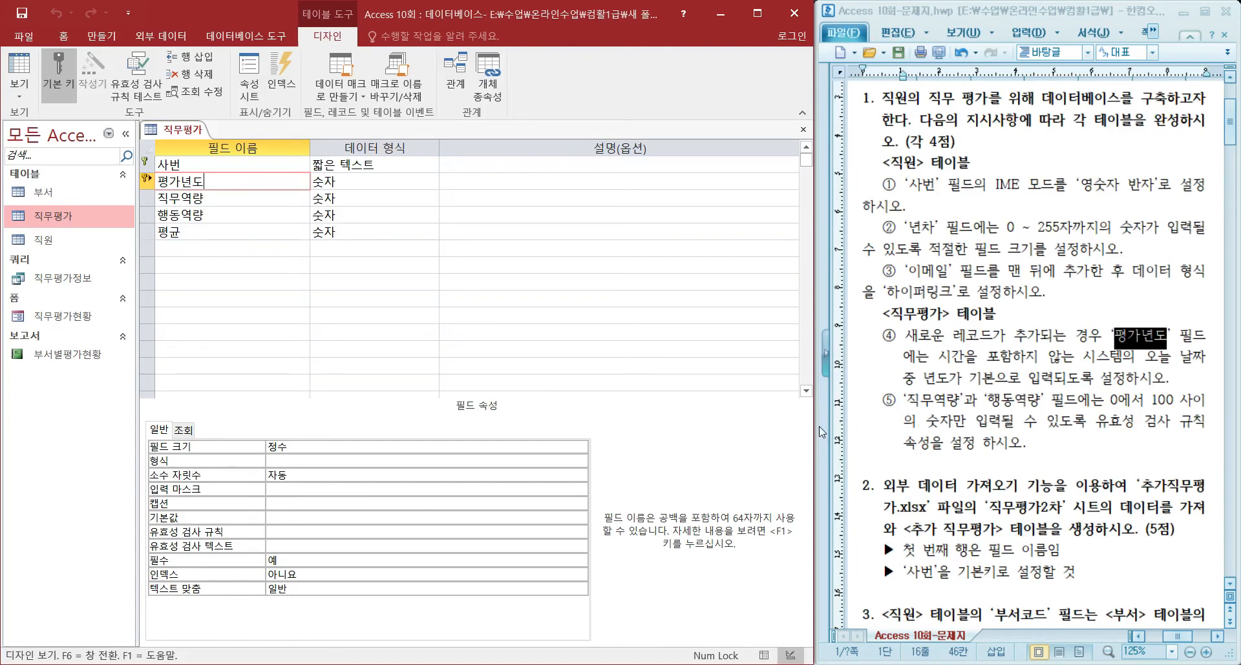
left_click(300, 517)
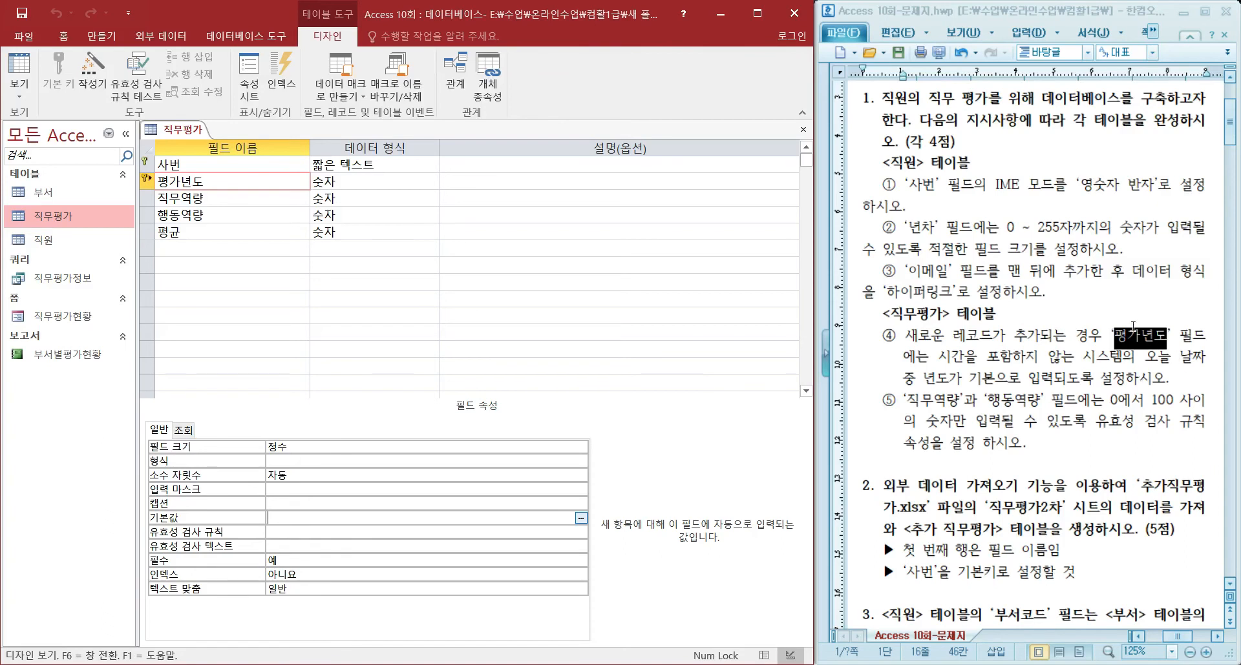
left_click_drag(922, 382, 948, 381)
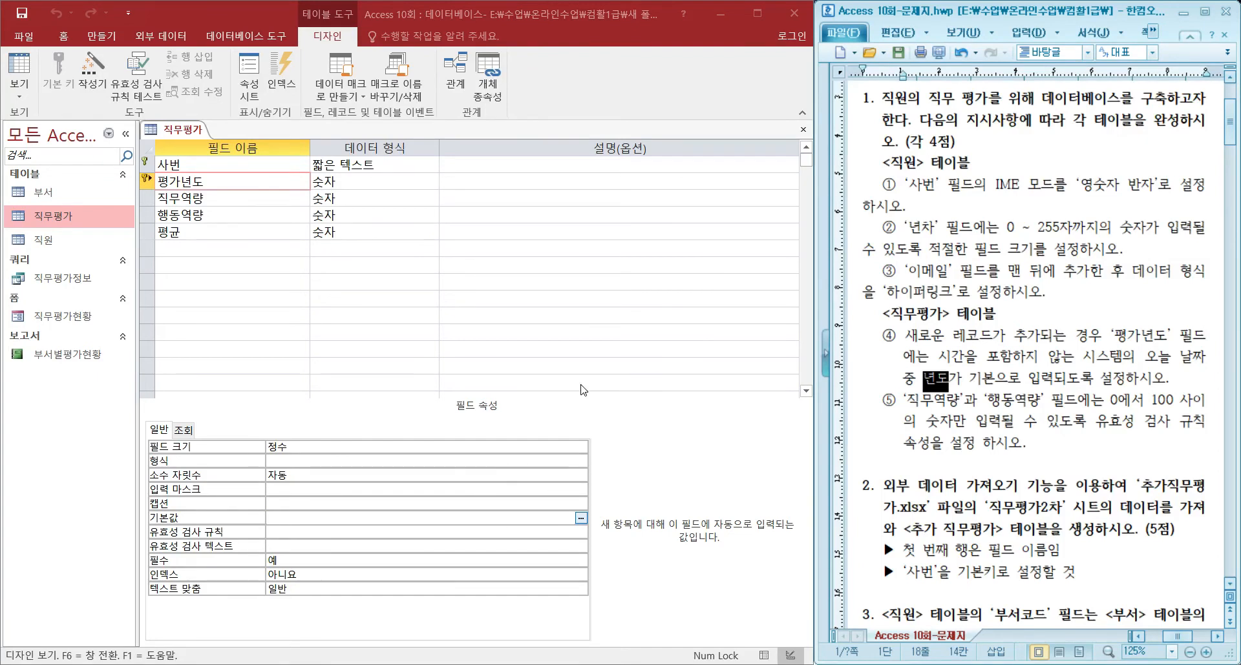
left_click(290, 518)
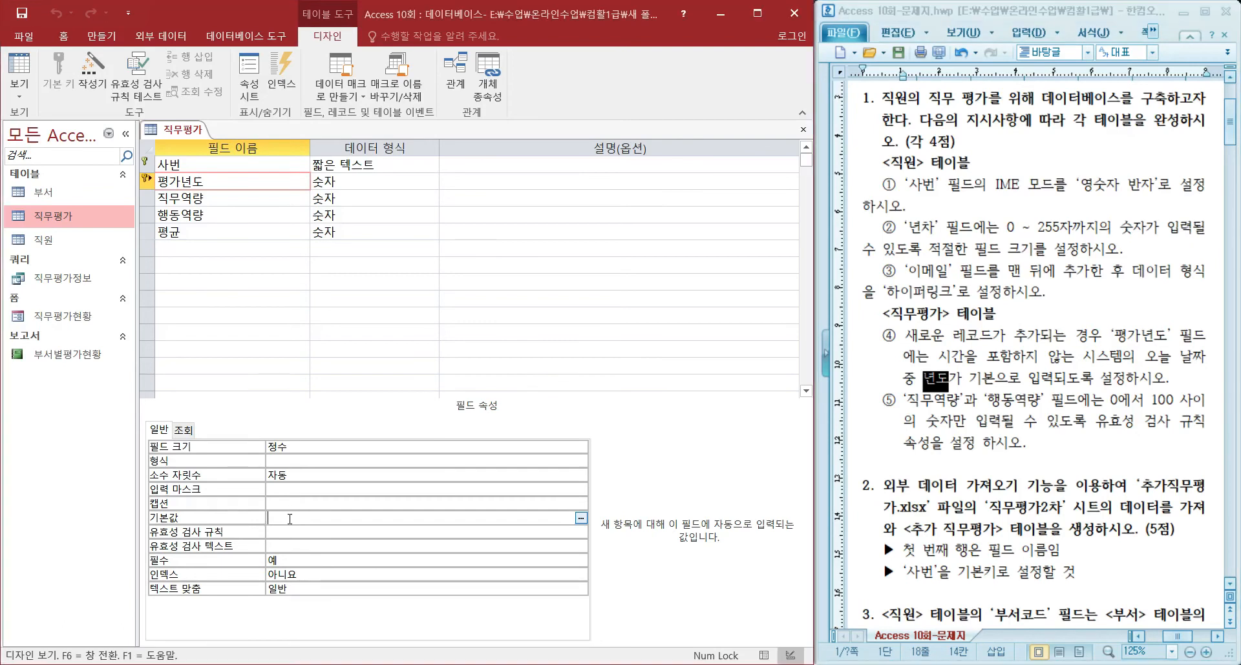
type("ㅛ")
key("BackSpace")
type("ye")
key("Caps_Lock")
type("AR")
key("BackSpace")
key("Caps_Lock")
type("ar(date())")
left_click(300, 532)
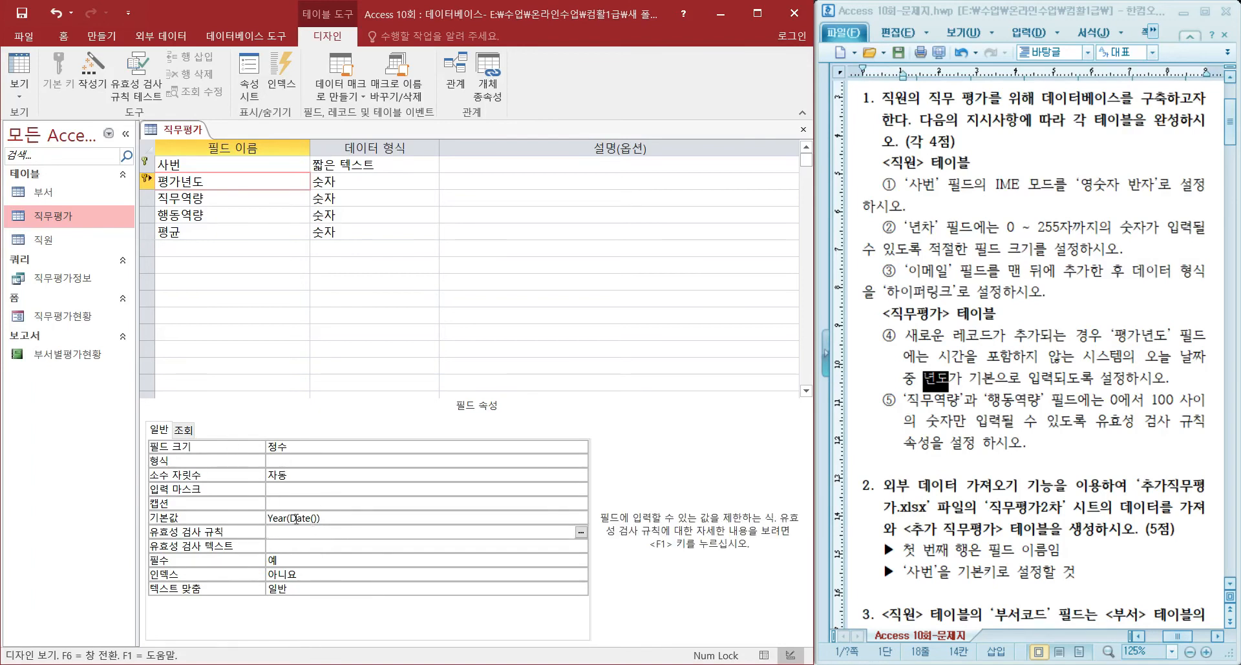
left_click(321, 519)
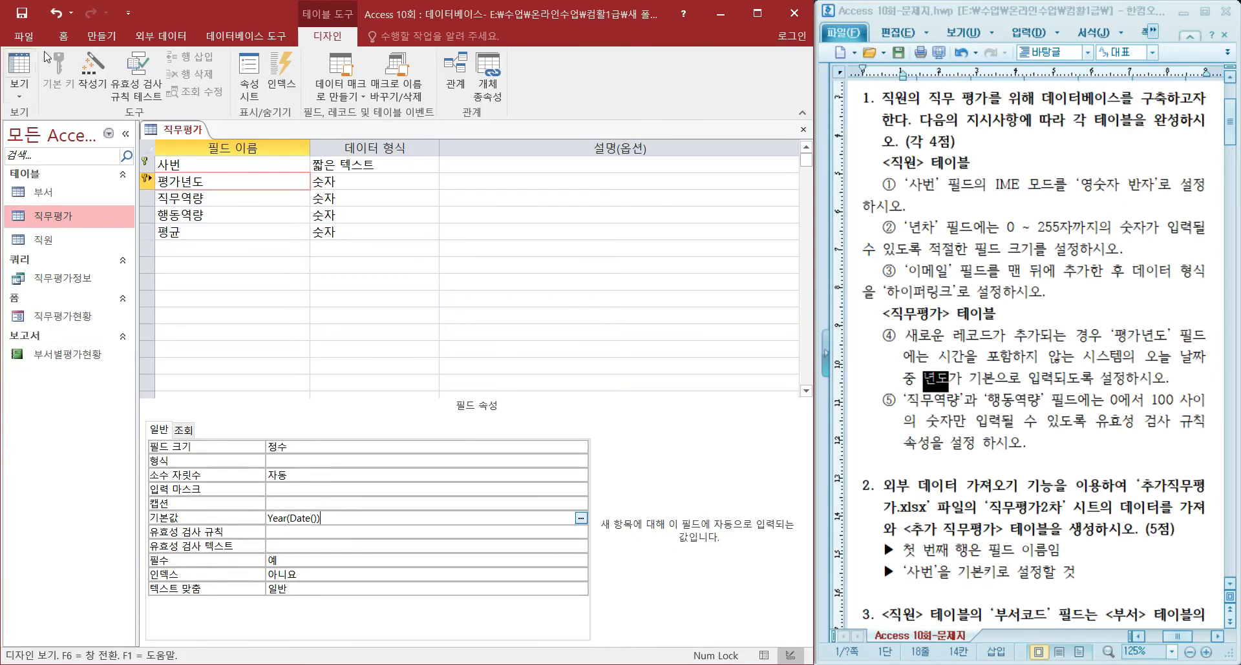
left_click(22, 16)
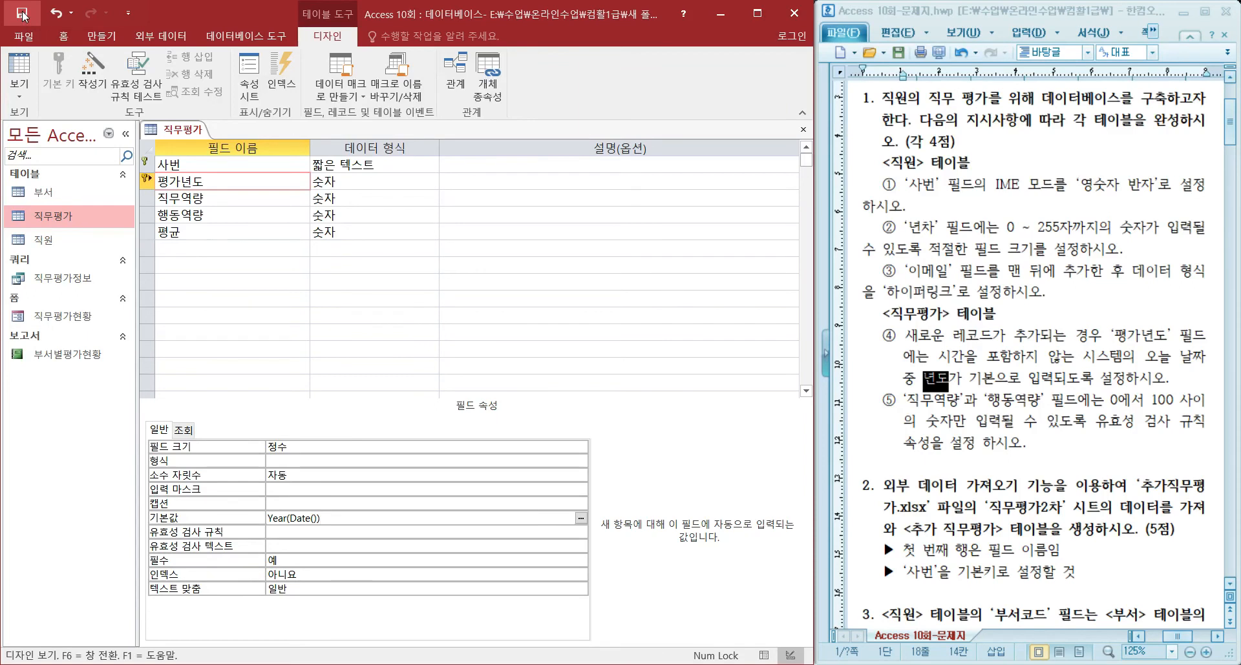
Step: Check the 평가년도 default in the new-record row of the 직무평가 table's Datasheet view, and return to Design view
left_click(20, 68)
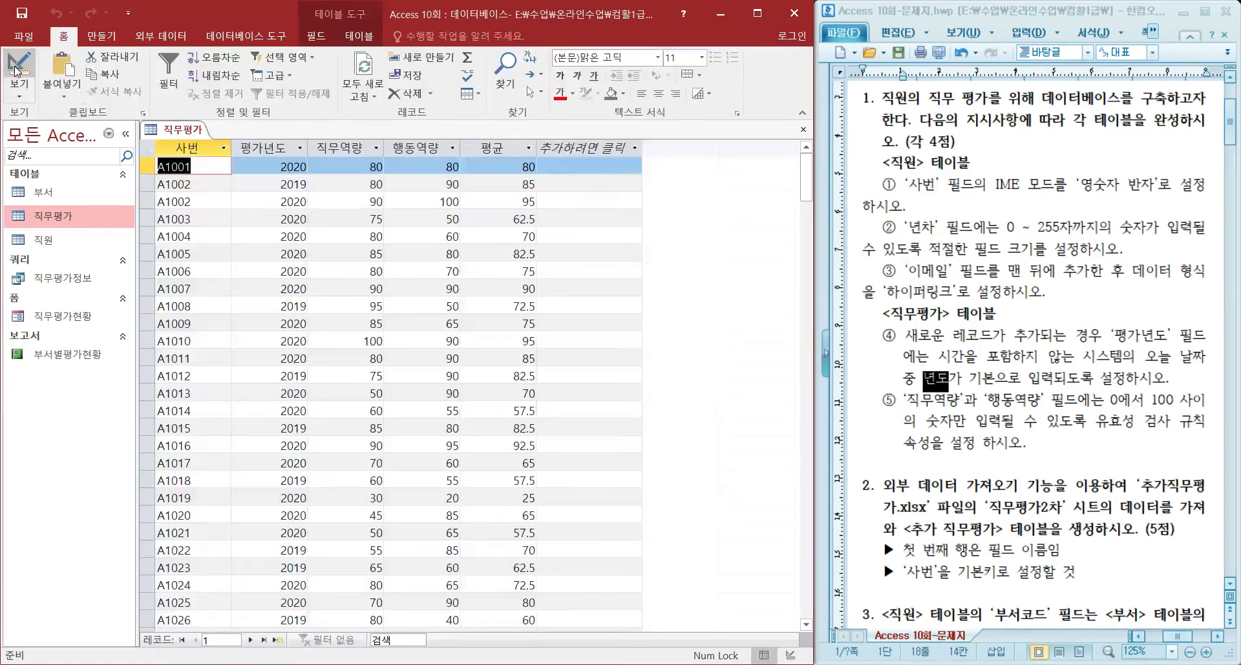
scroll(271, 411, "down", 9)
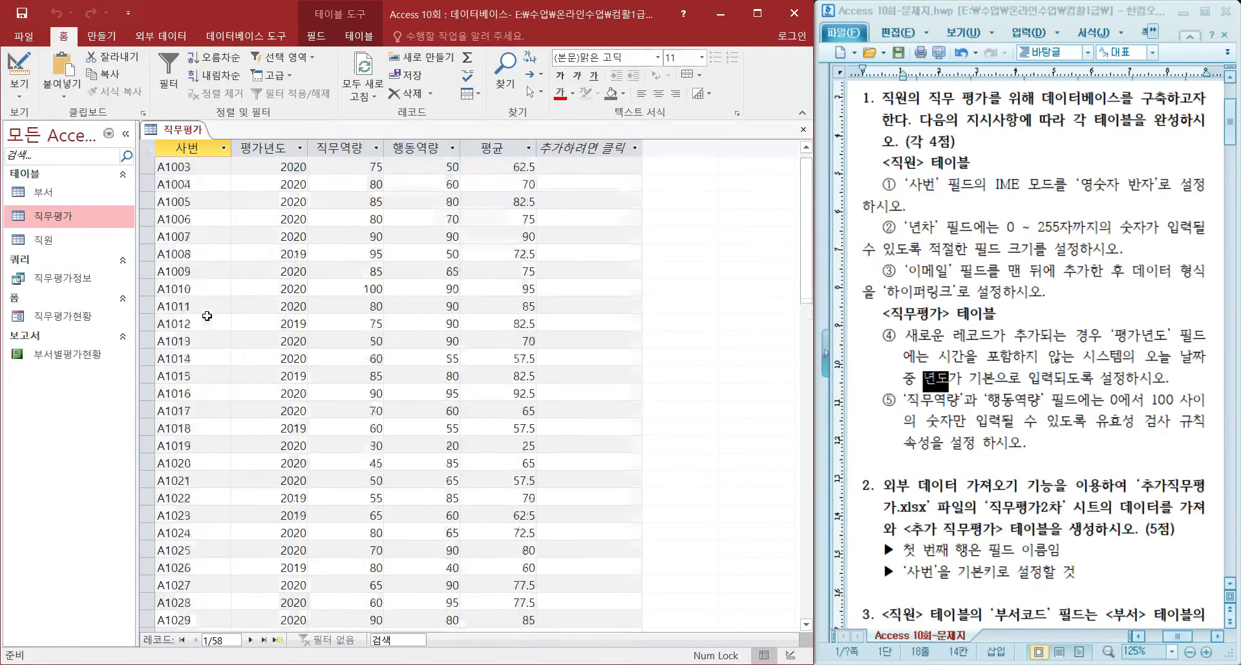
scroll(271, 411, "down", 8)
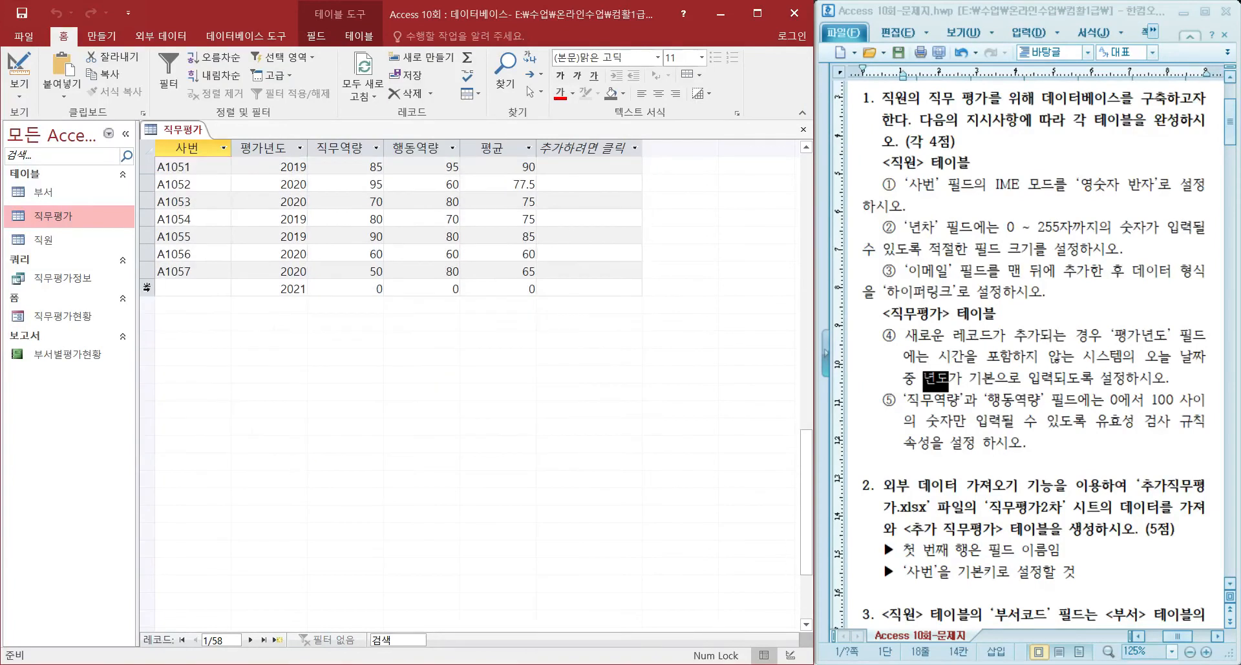
left_click(146, 287)
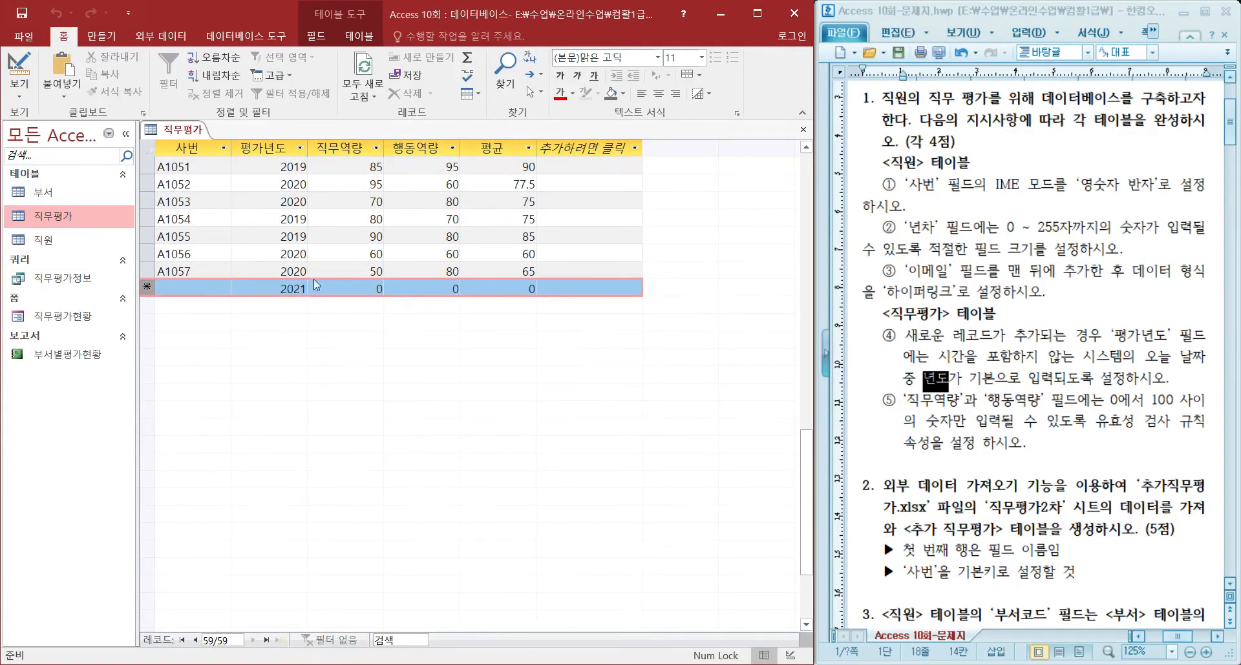
left_click(20, 73)
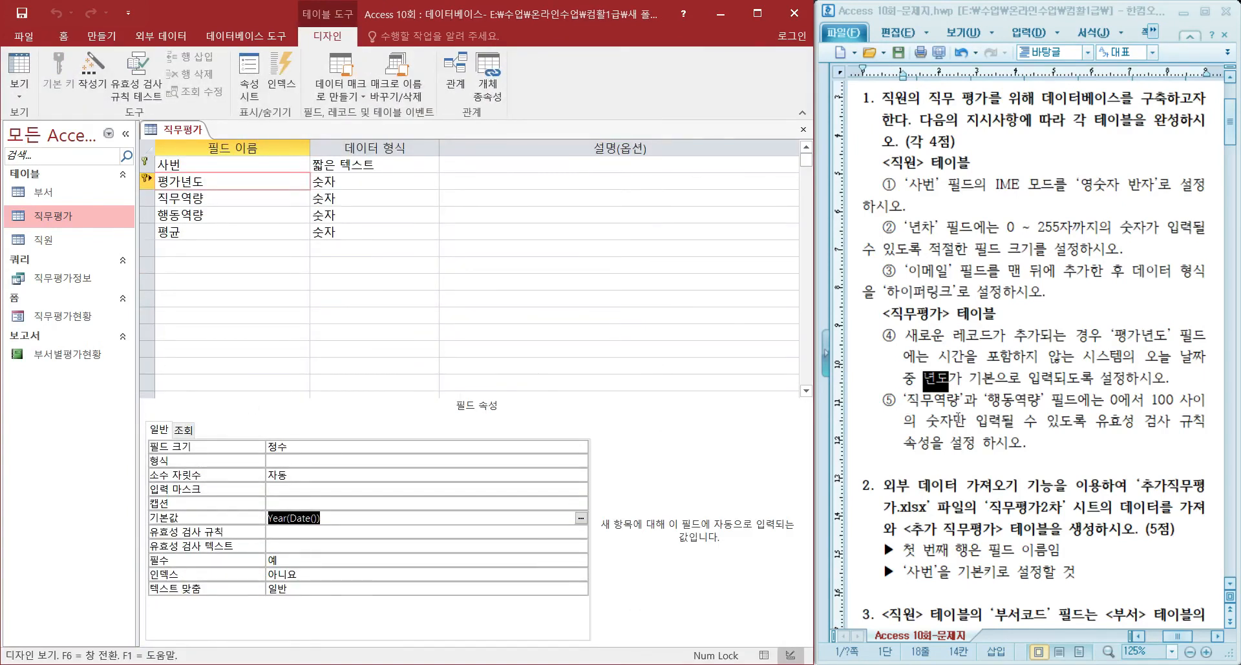
Step: Set the validation rule (유효성 검사 규칙) of the 직무역량 field to Between 0 And 100 and copy the rule
left_click(938, 405)
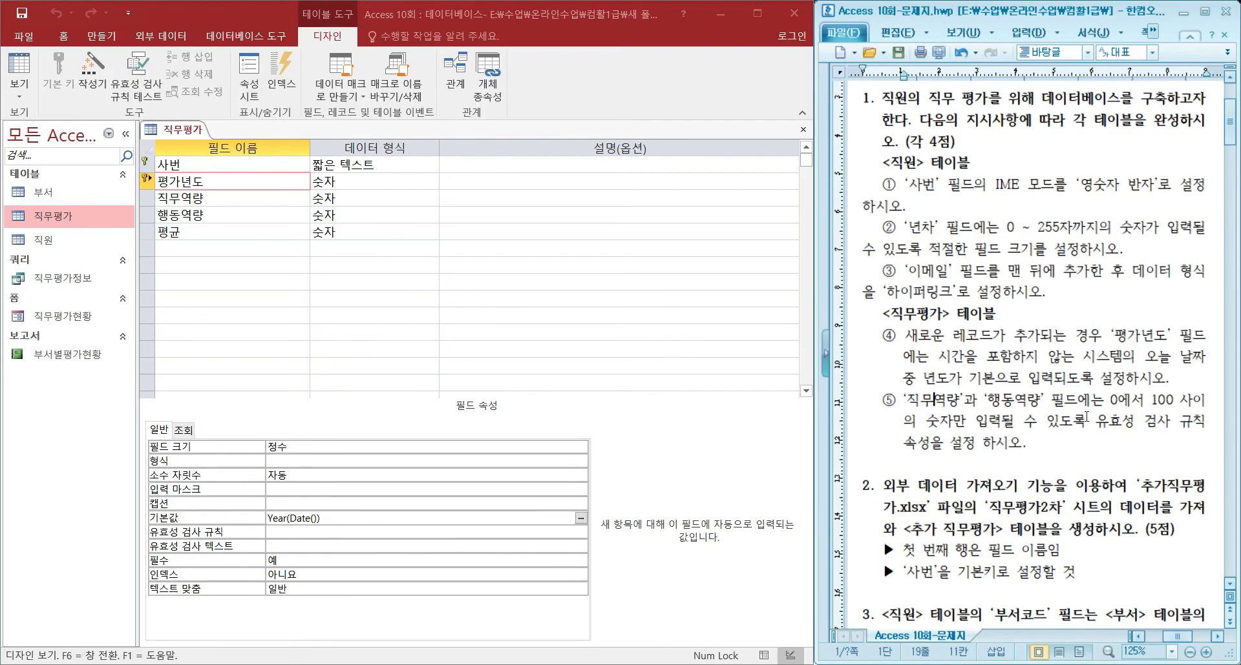
left_click(222, 201)
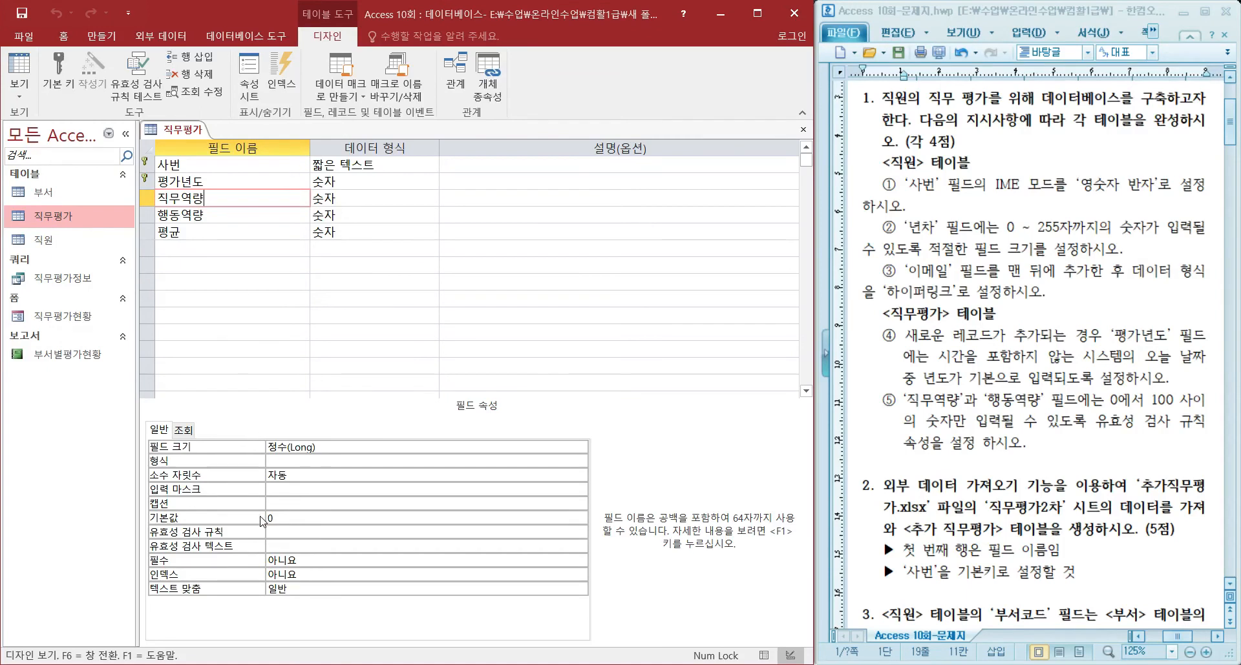
left_click(289, 532)
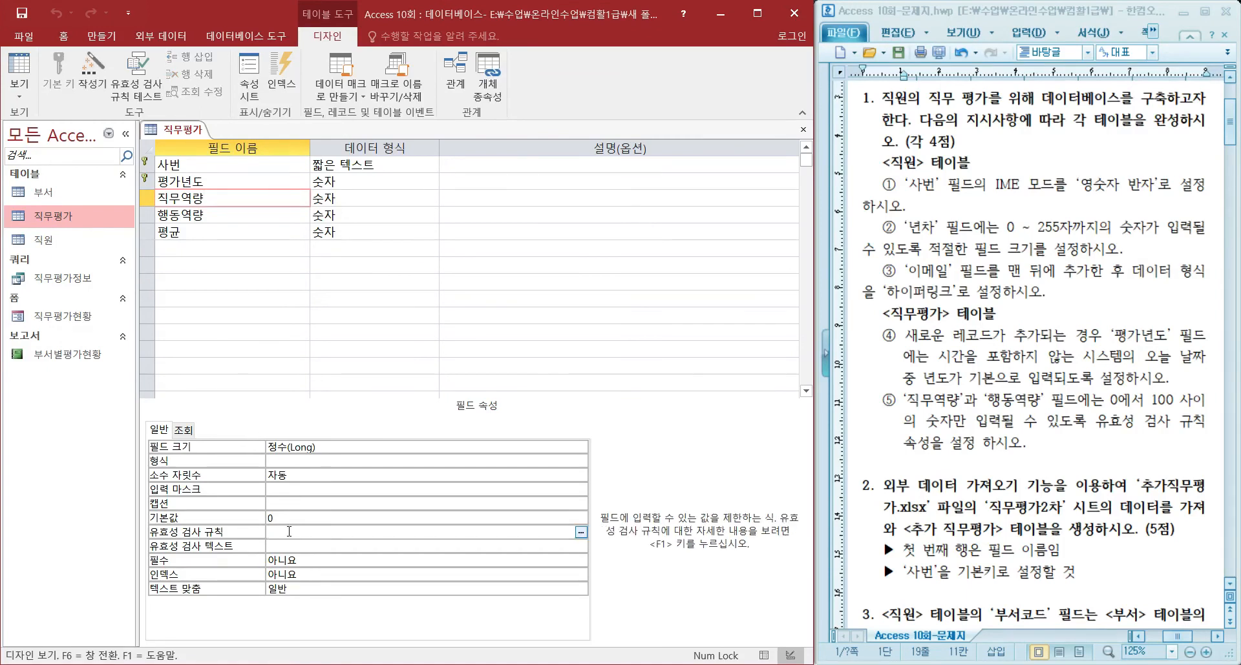
type("ㅠ")
left_click(225, 533)
key("ctrl+c")
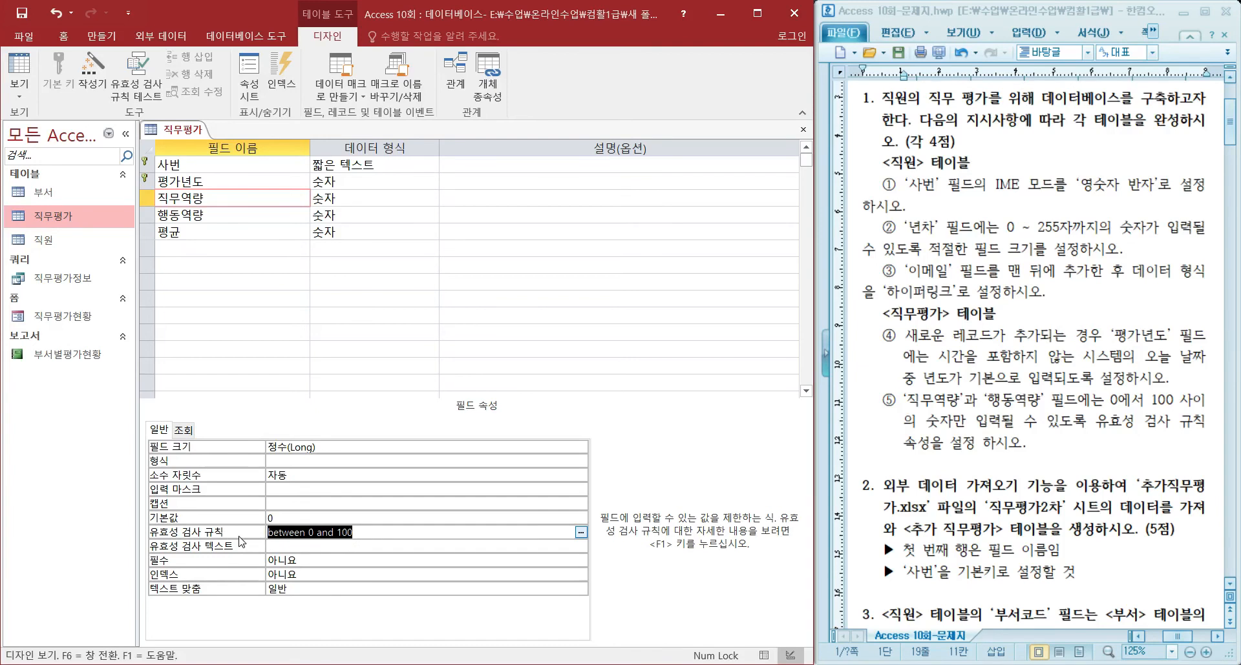
left_click(360, 543)
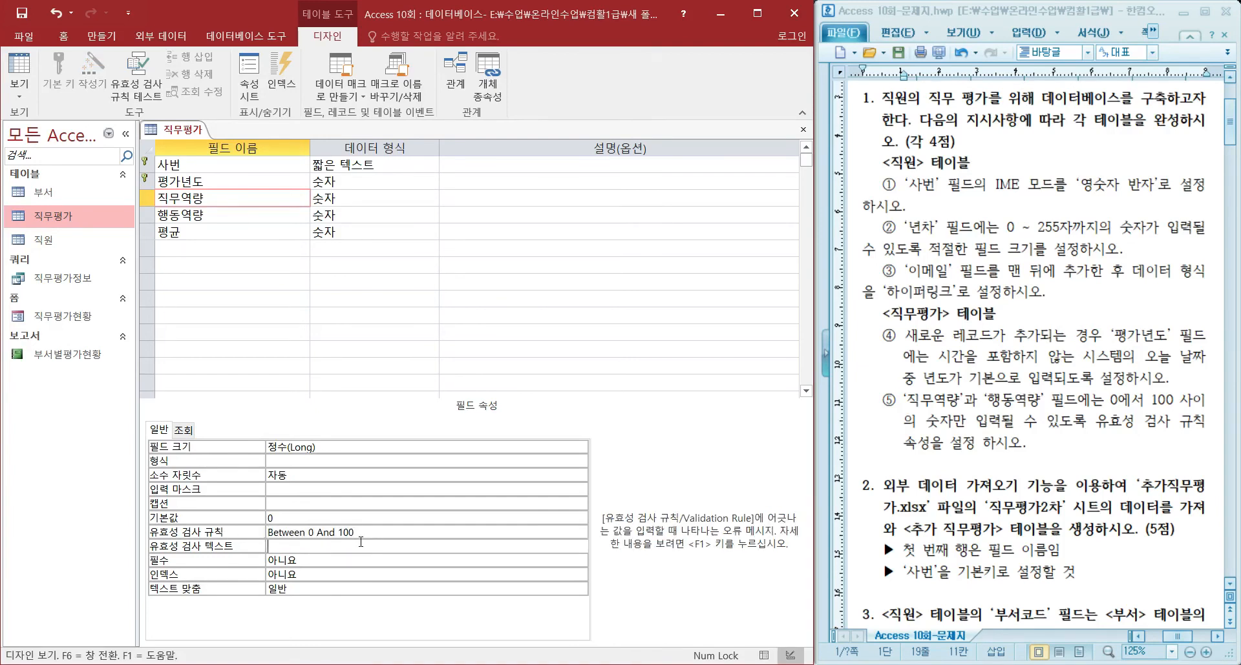
Step: Paste the validation rule Between 0 And 100 into the 행동역량 field's 유효성 검사 규칙 property
left_click(216, 213)
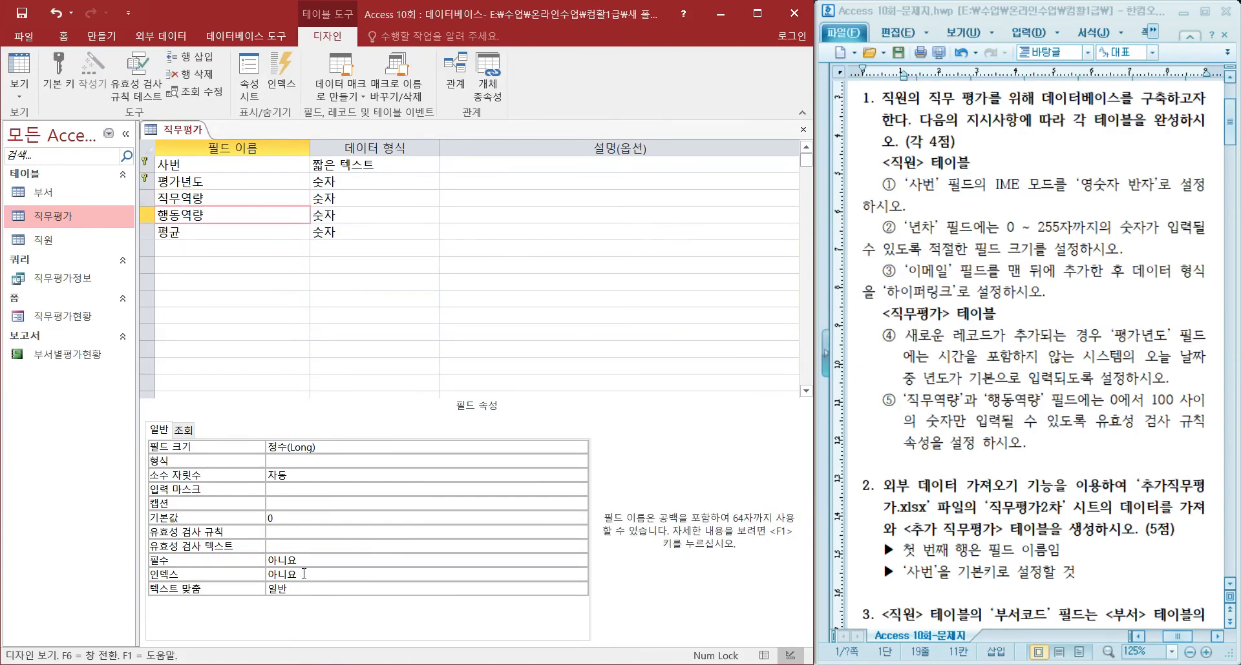
left_click(281, 533)
key("ctrl+v")
key("Return")
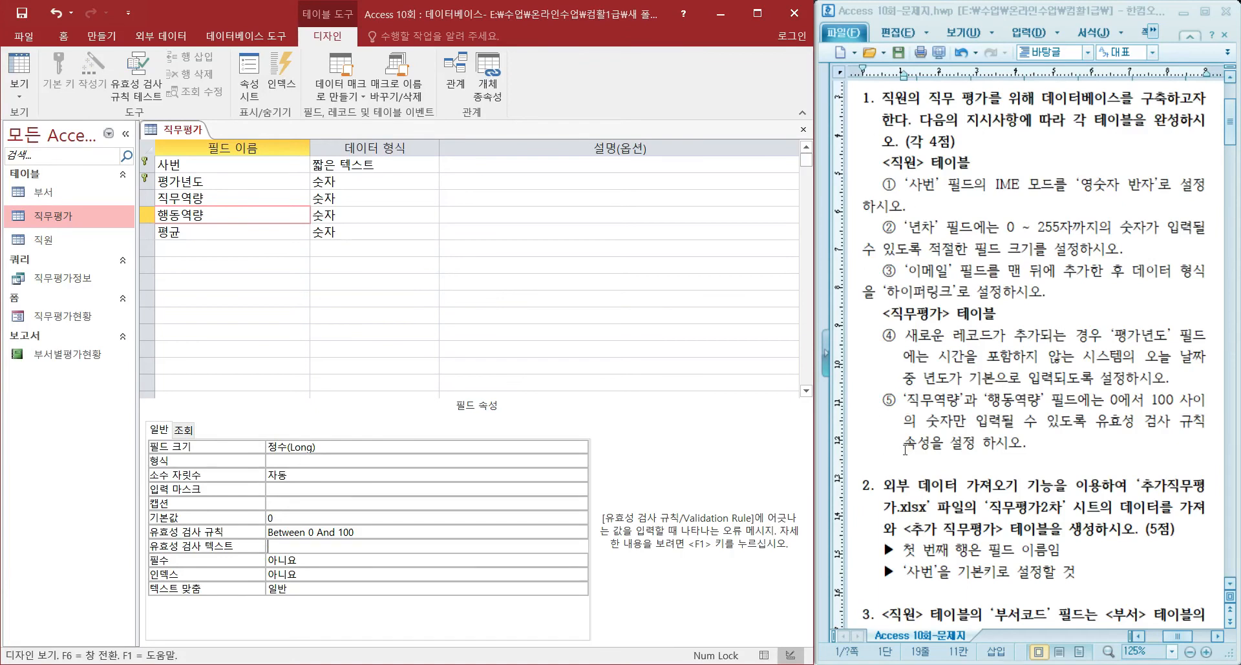
Step: Save the 직무평가 table, agreeing to test the existing data against the new rules, and close it
left_click(21, 13)
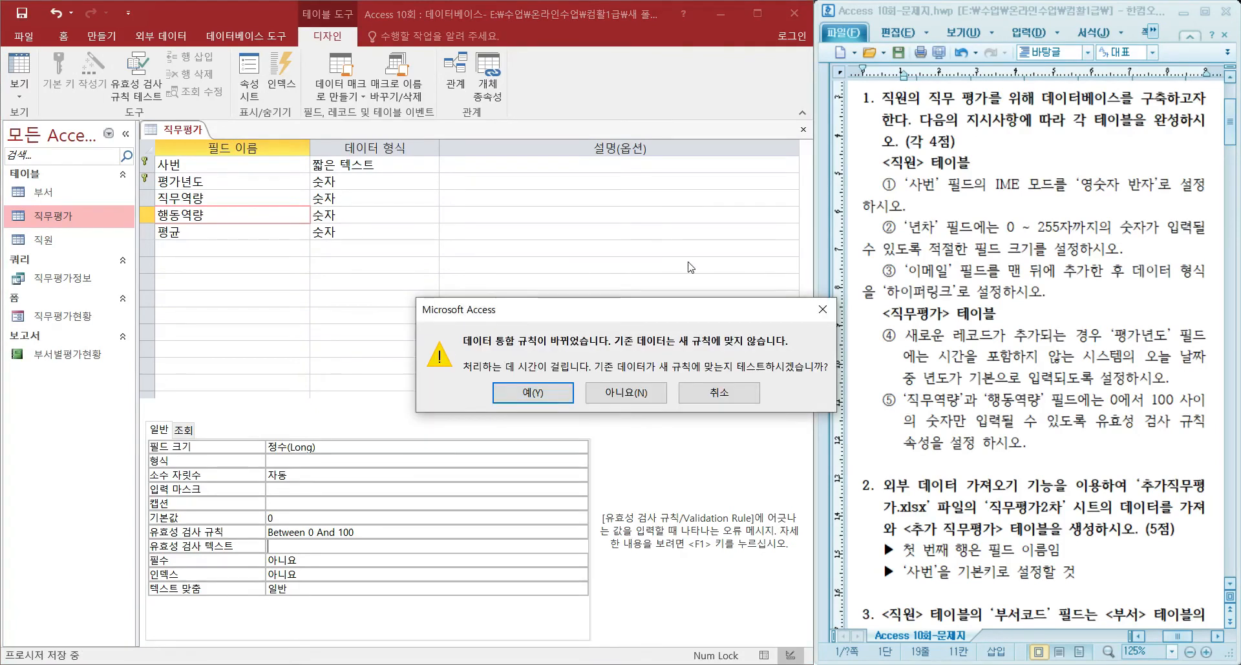
left_click(529, 392)
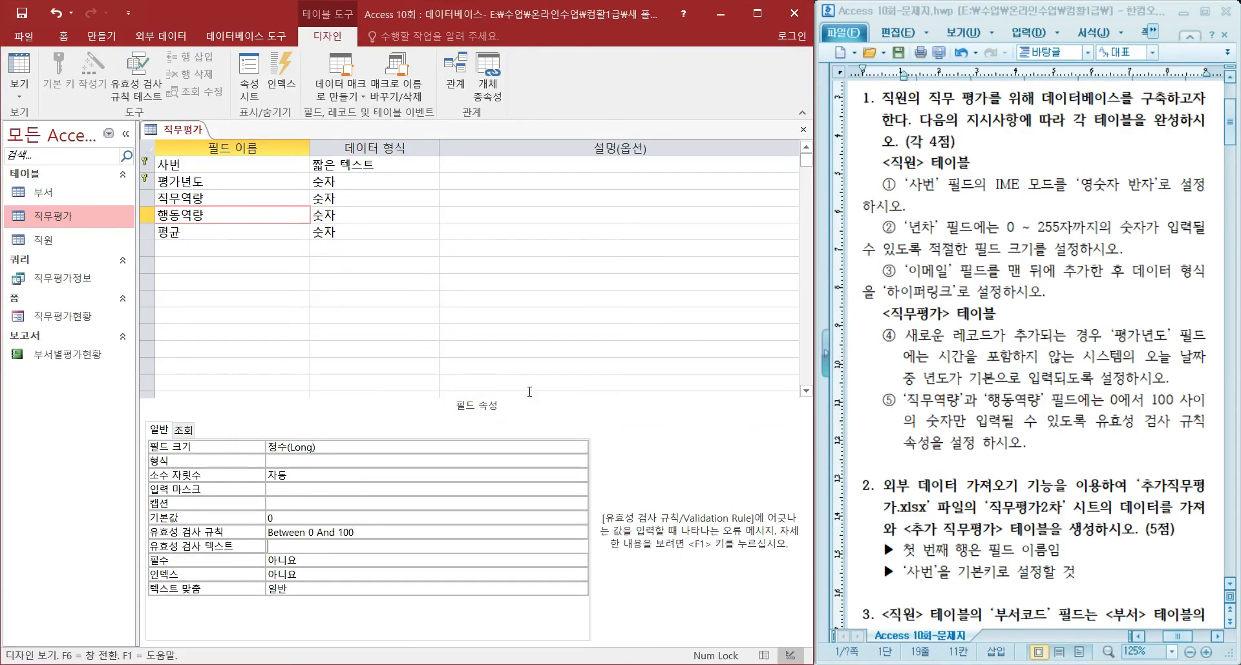
left_click(803, 129)
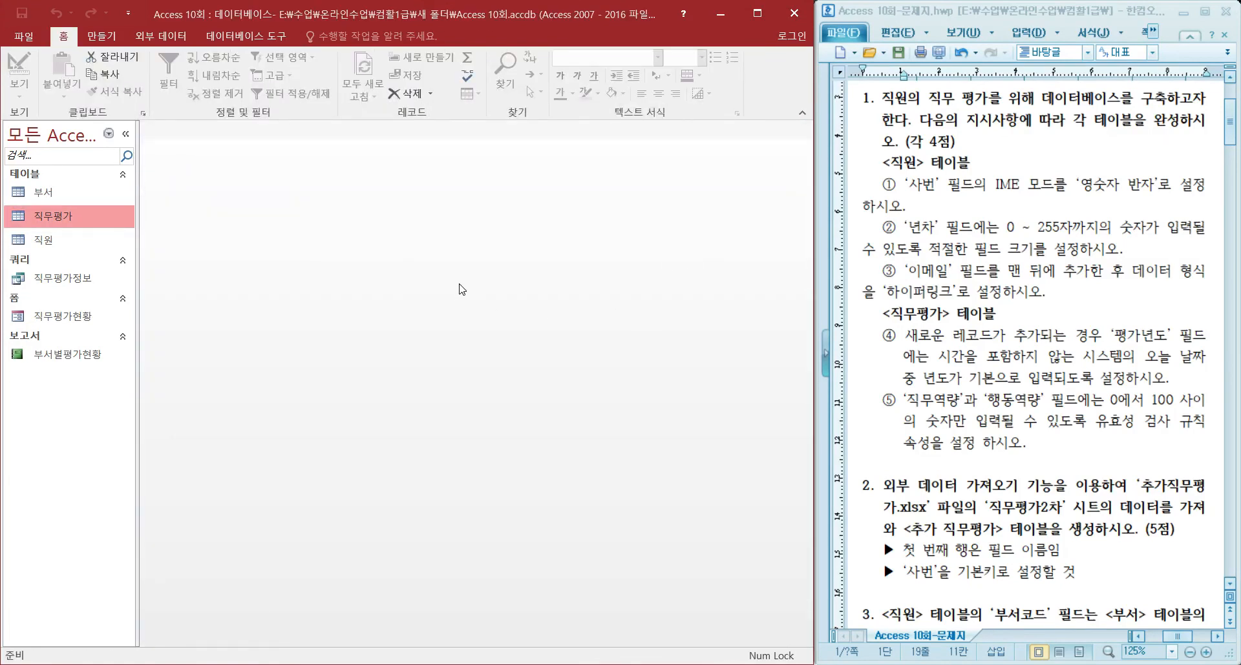
Step: Read task 2 of the problem sheet and copy the required table name 추가 직무평가 from it
scroll(1034, 401, "down", 8)
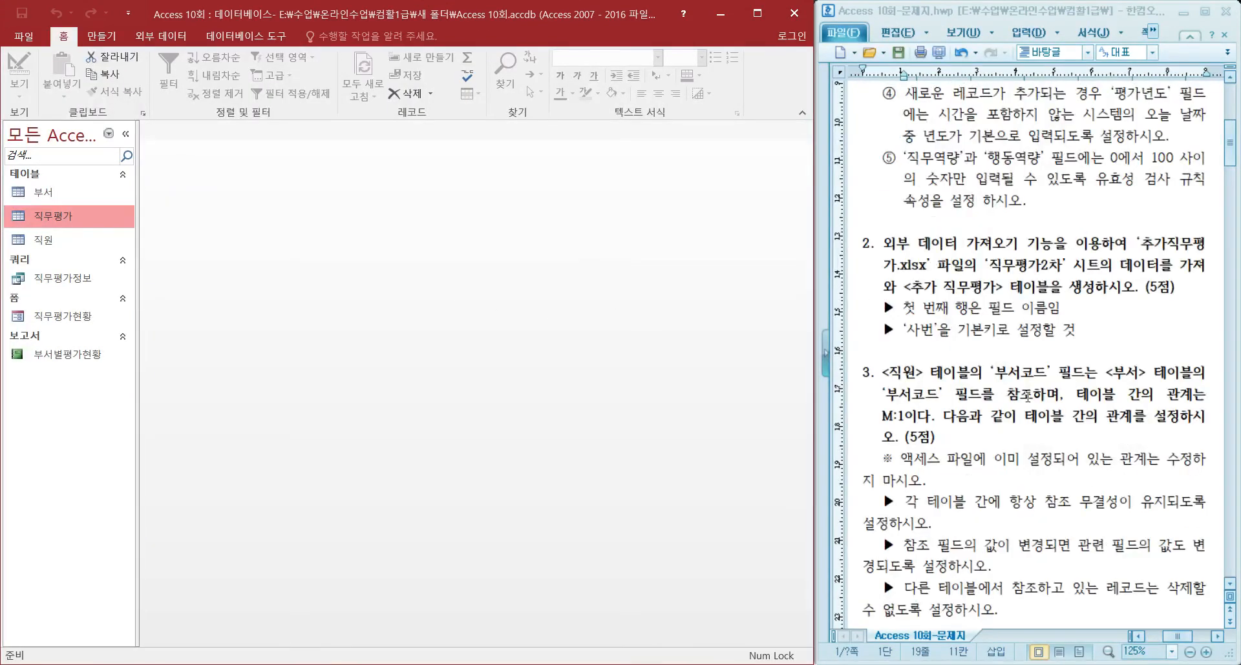
left_click_drag(886, 173, 1066, 187)
left_click(1066, 187)
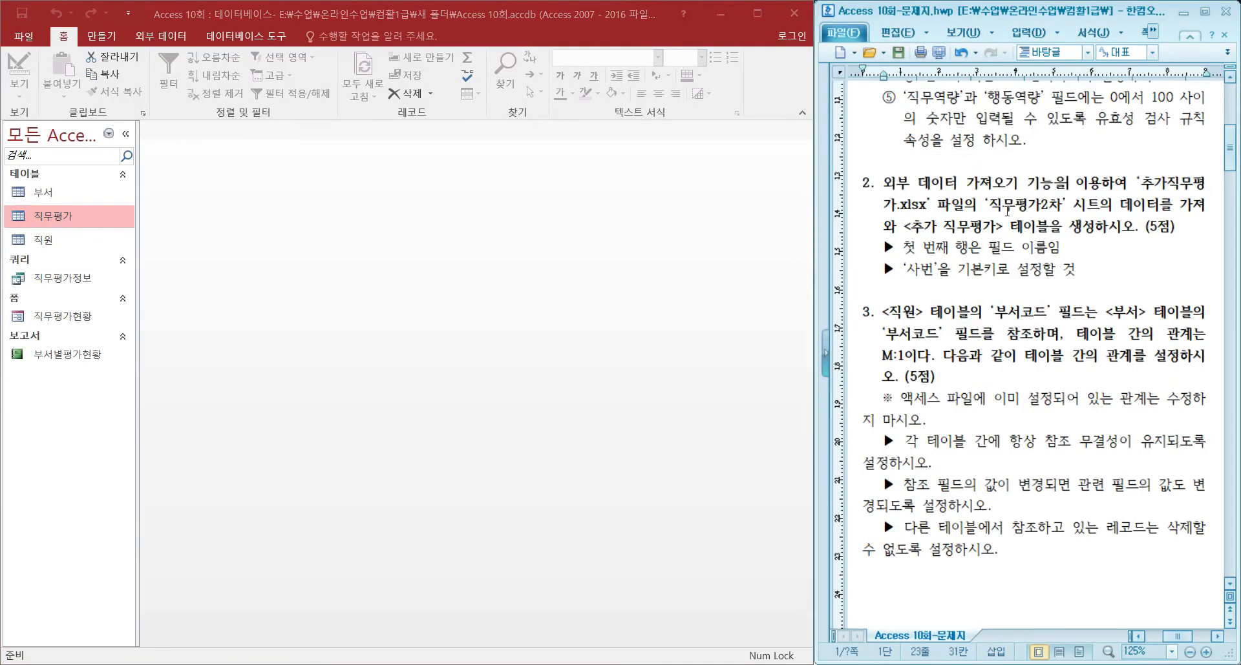
left_click_drag(983, 206, 1115, 206)
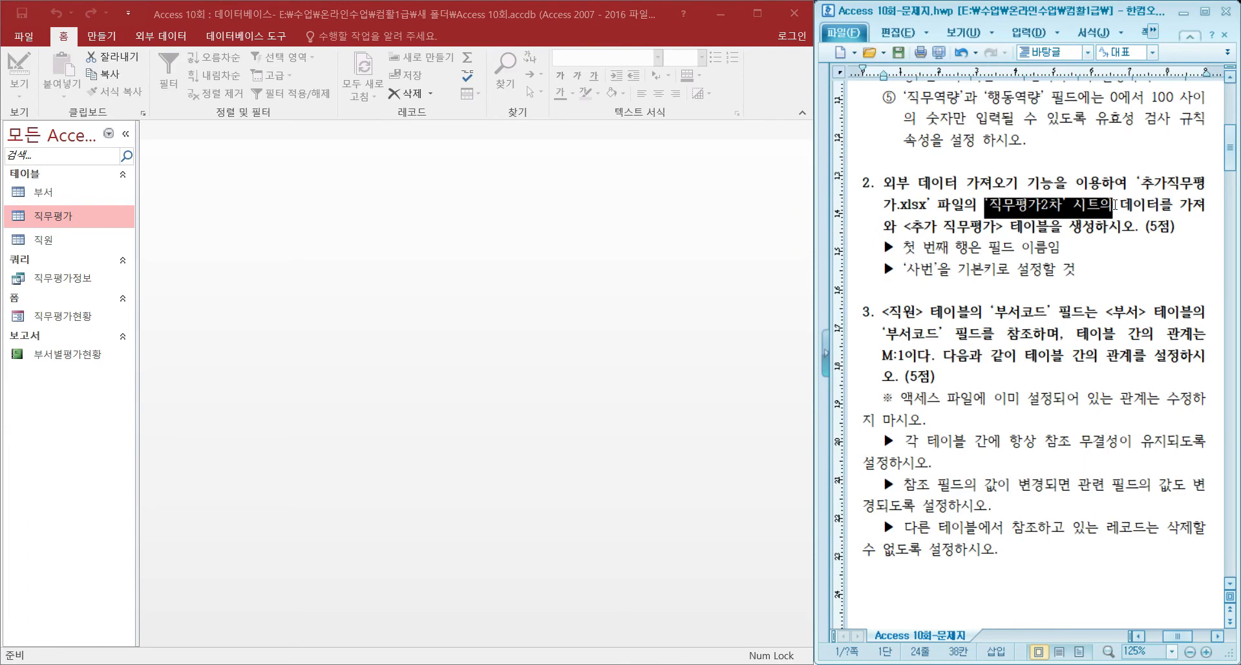
left_click_drag(910, 227, 996, 228)
key("ctrl+c")
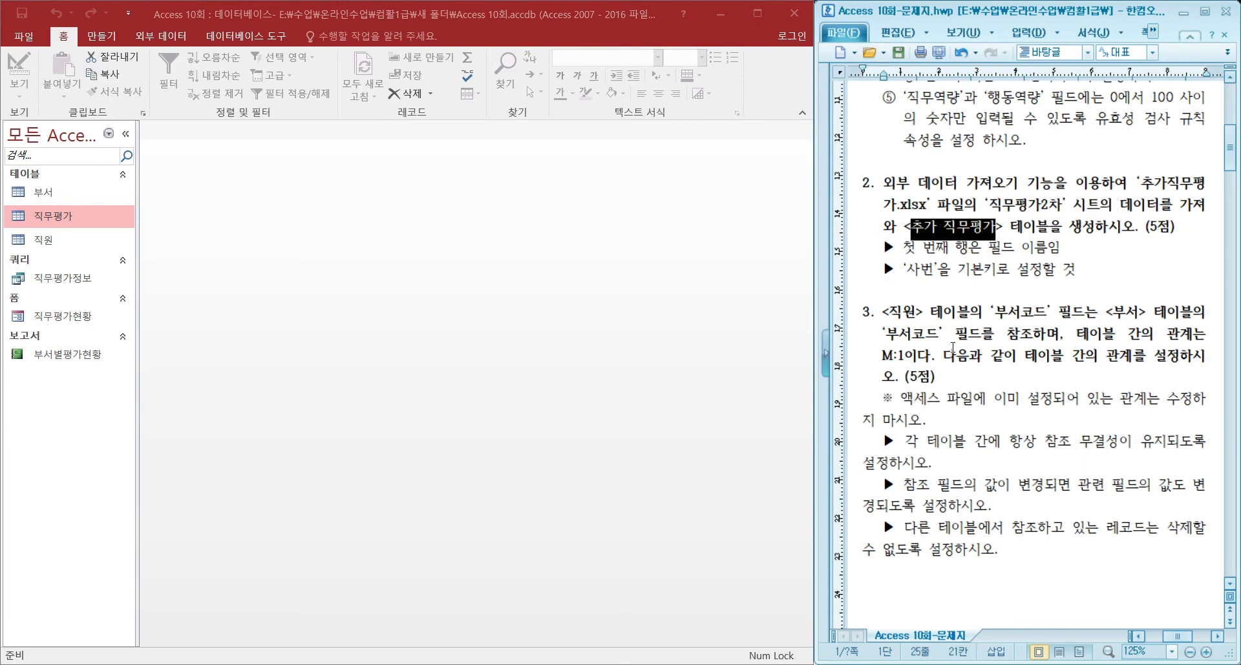
Step: Start an Excel import into a new table, using 추가직무평가.xlsx from E:\수업\온라인수업\컴활1급 as the source
left_click(546, 244)
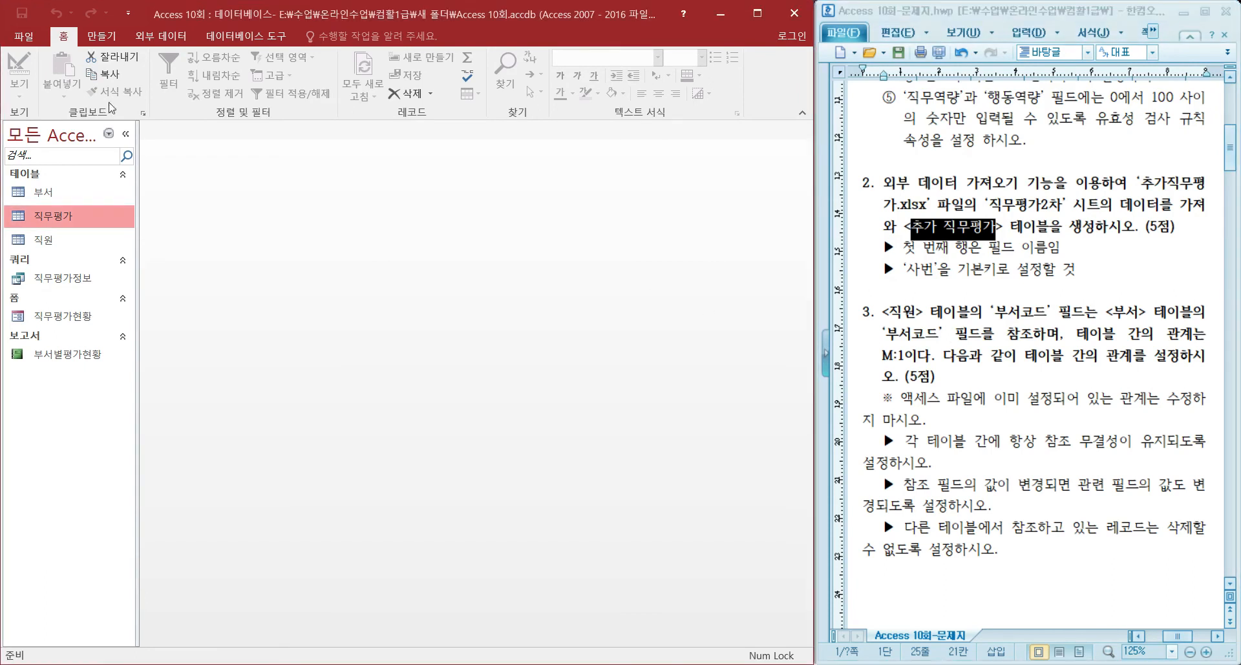
left_click(163, 37)
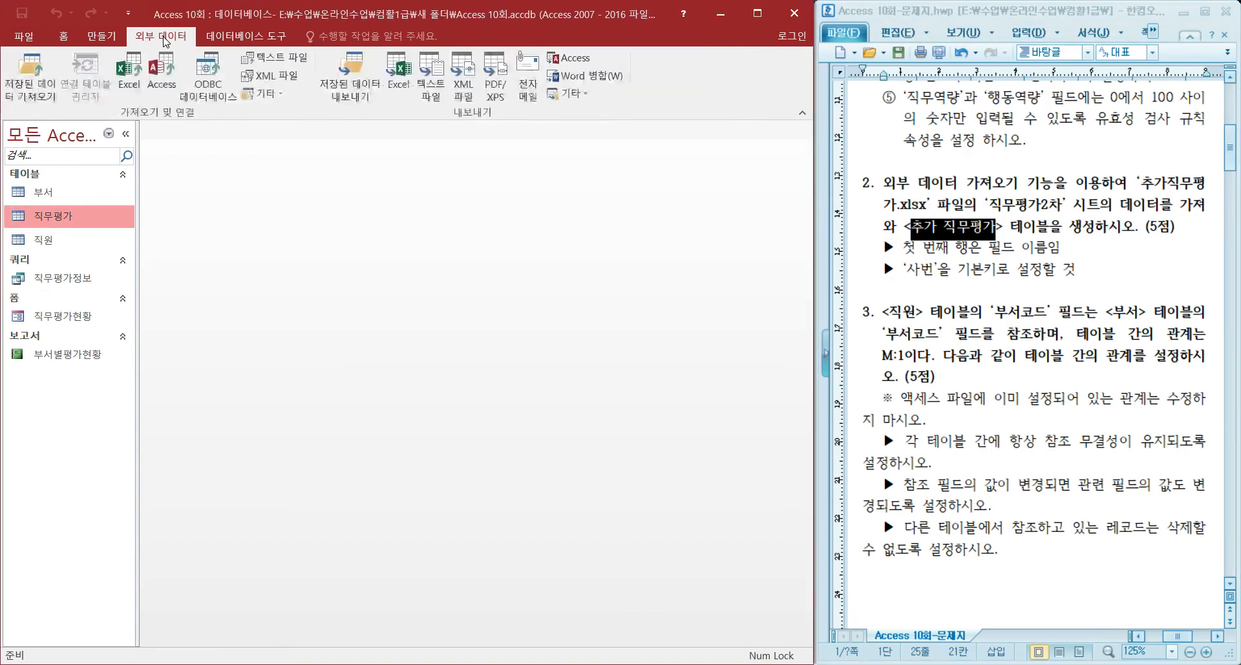
left_click(126, 75)
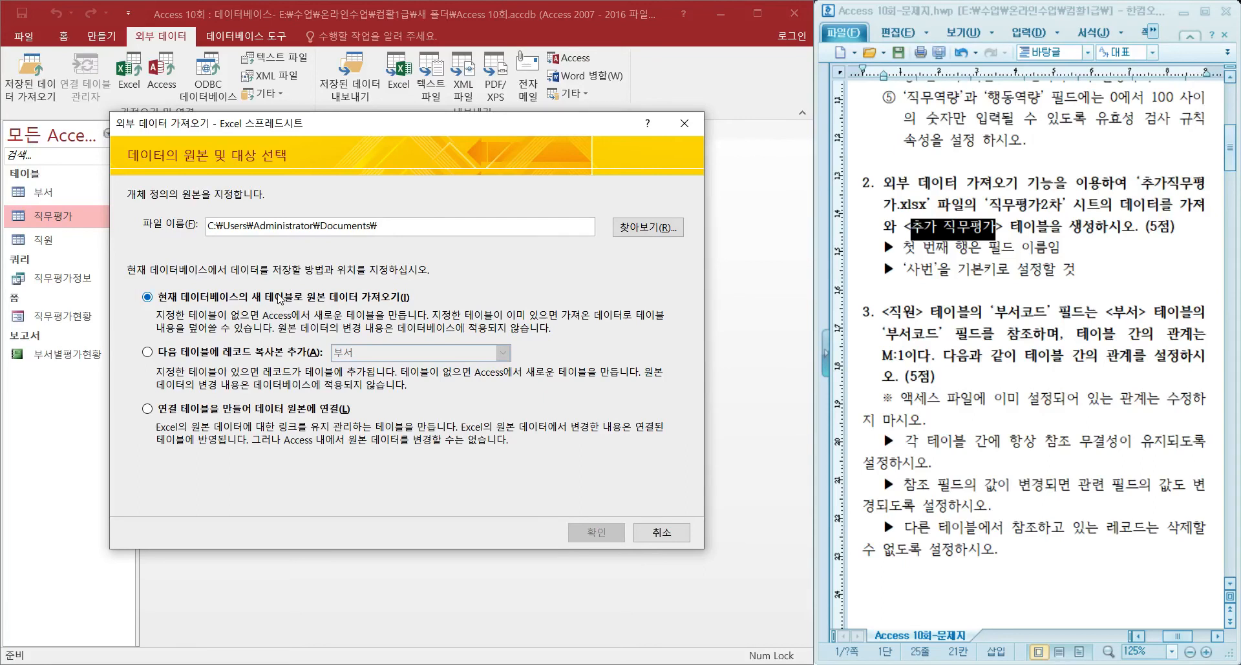
left_click(636, 227)
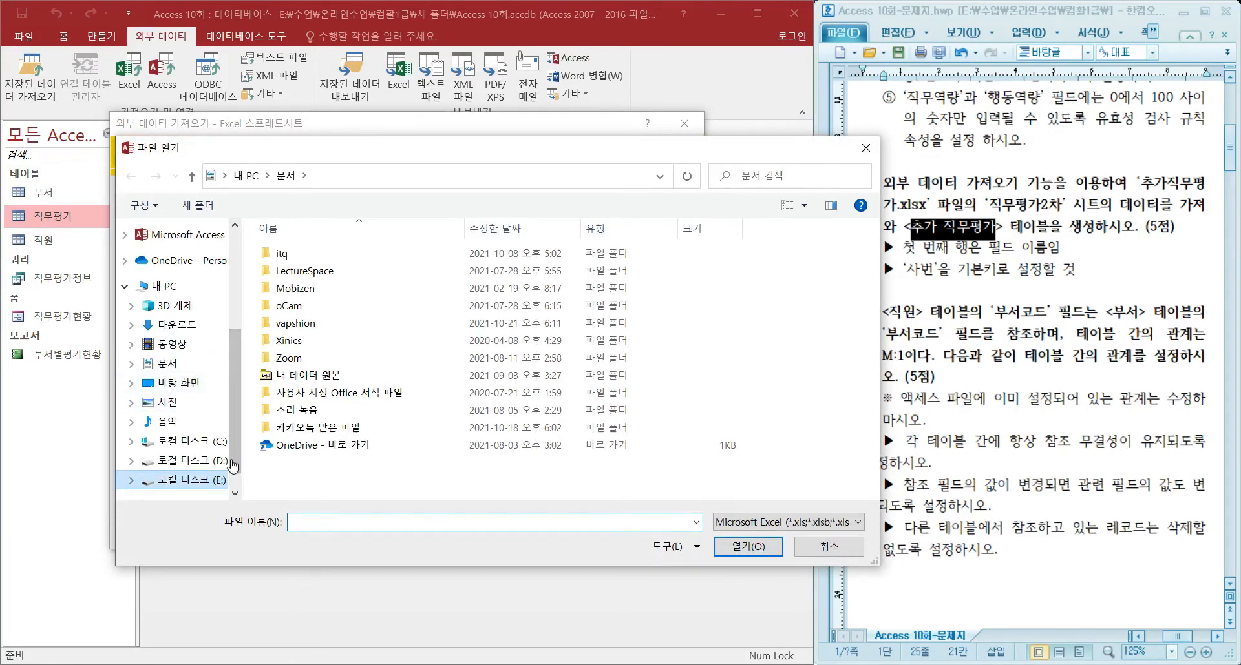
left_click(216, 483)
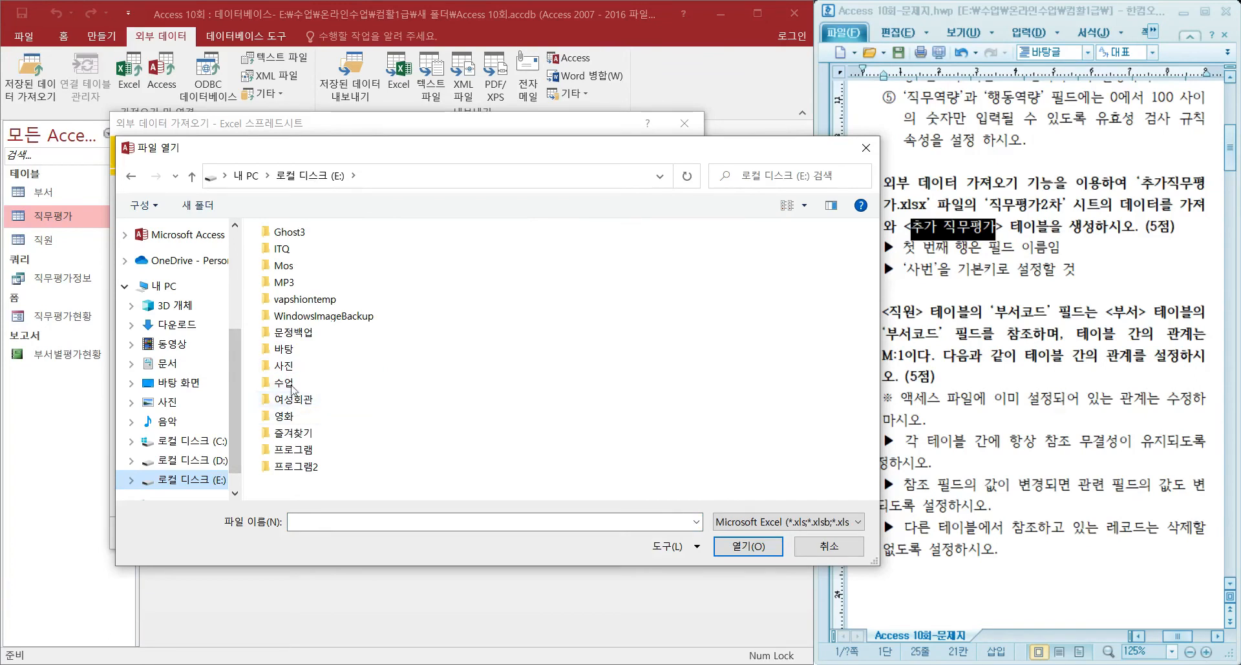
double_click(284, 382)
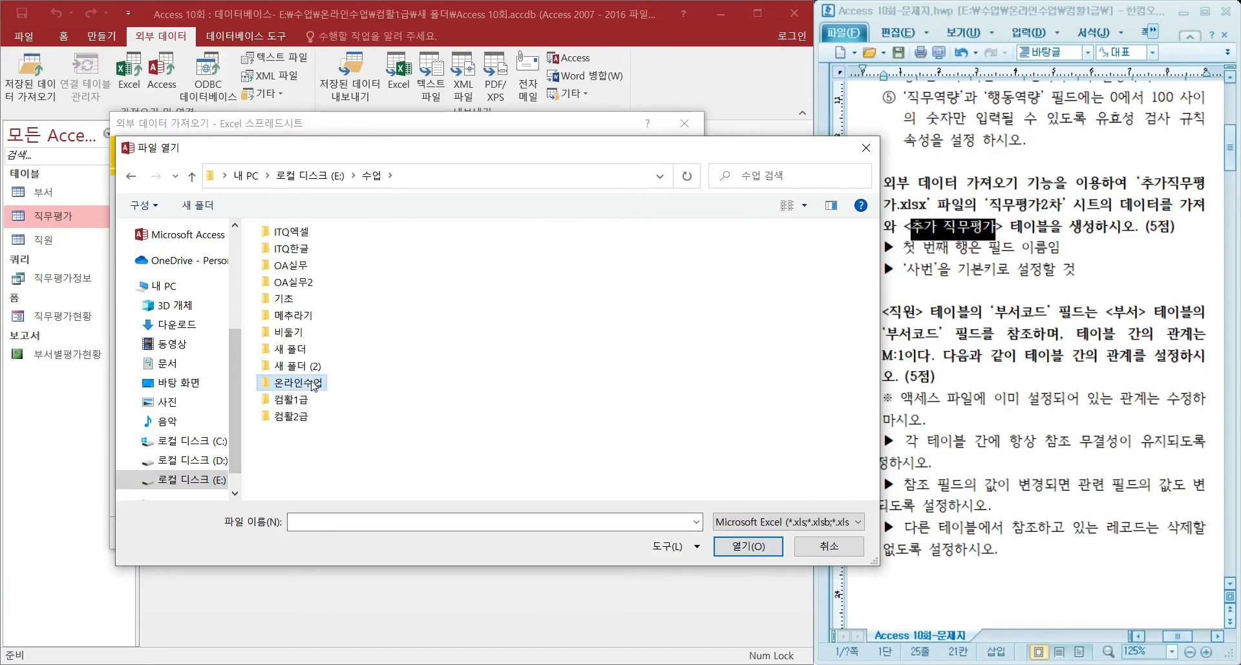
double_click(313, 384)
double_click(314, 358)
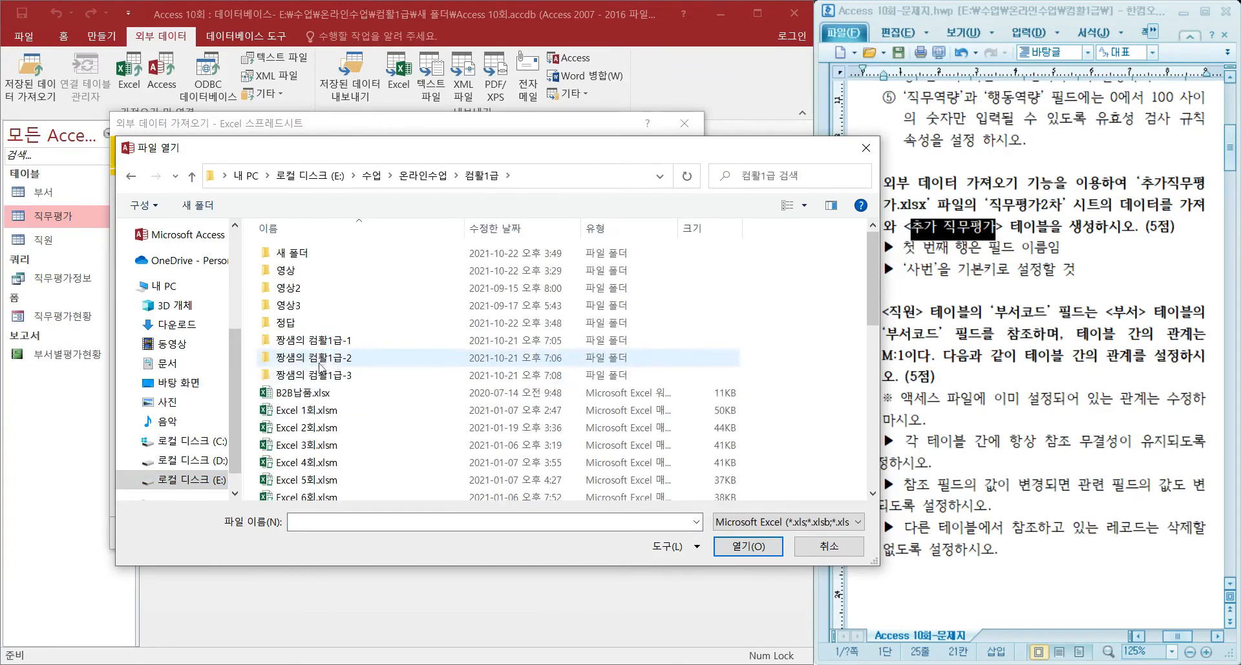
scroll(323, 362, "down", 7)
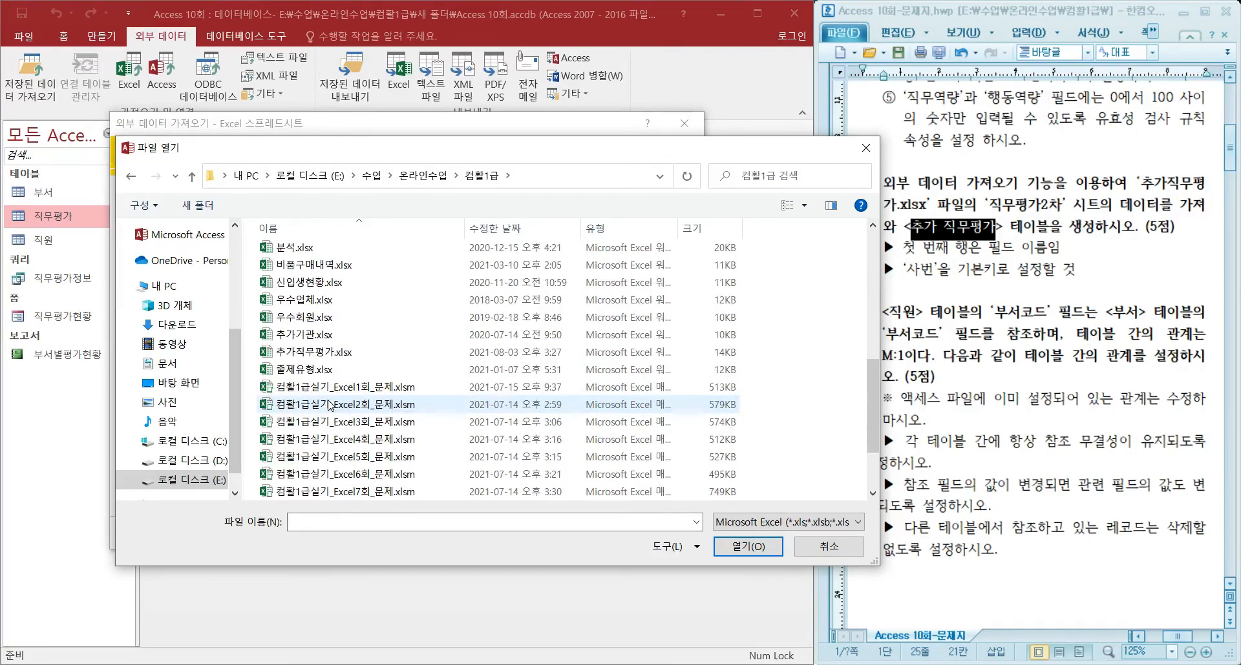
scroll(329, 402, "down", 2)
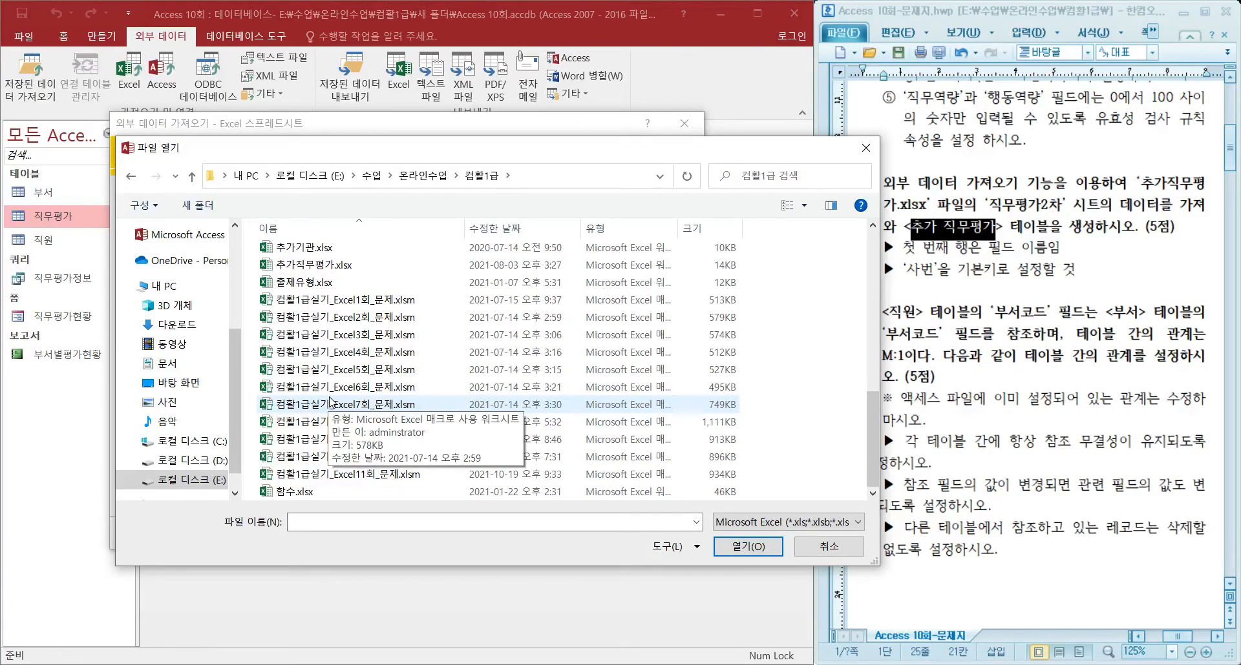
scroll(329, 403, "up", 1)
left_click(326, 301)
double_click(326, 300)
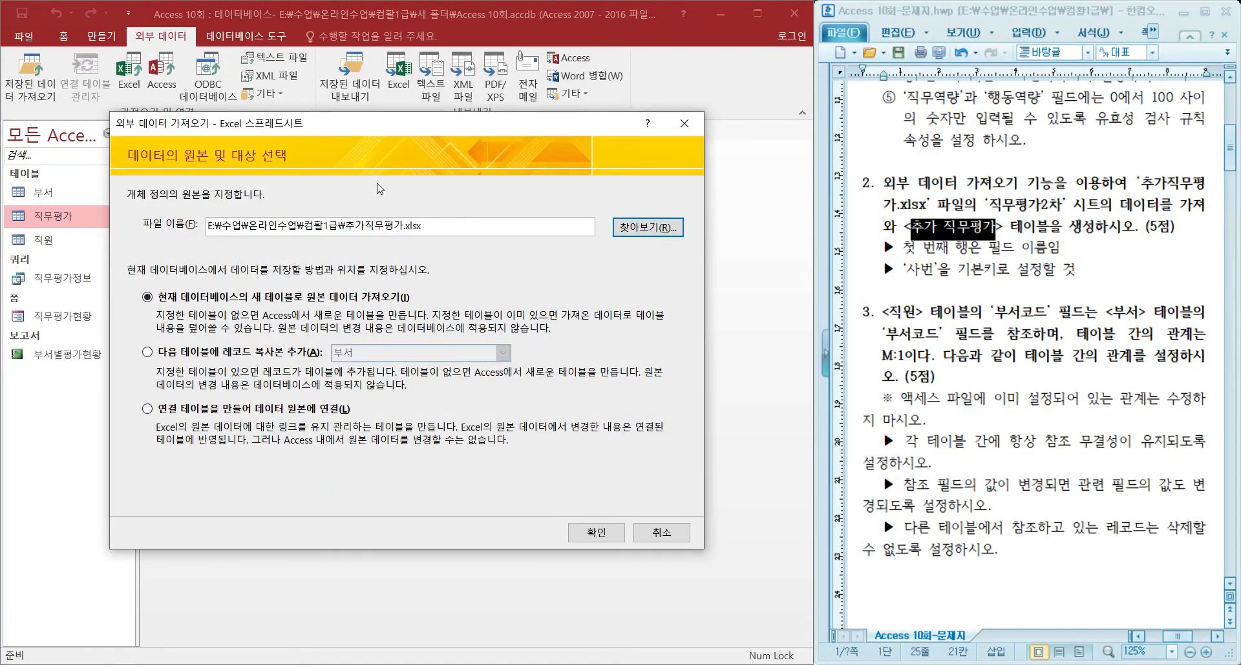
left_click(593, 528)
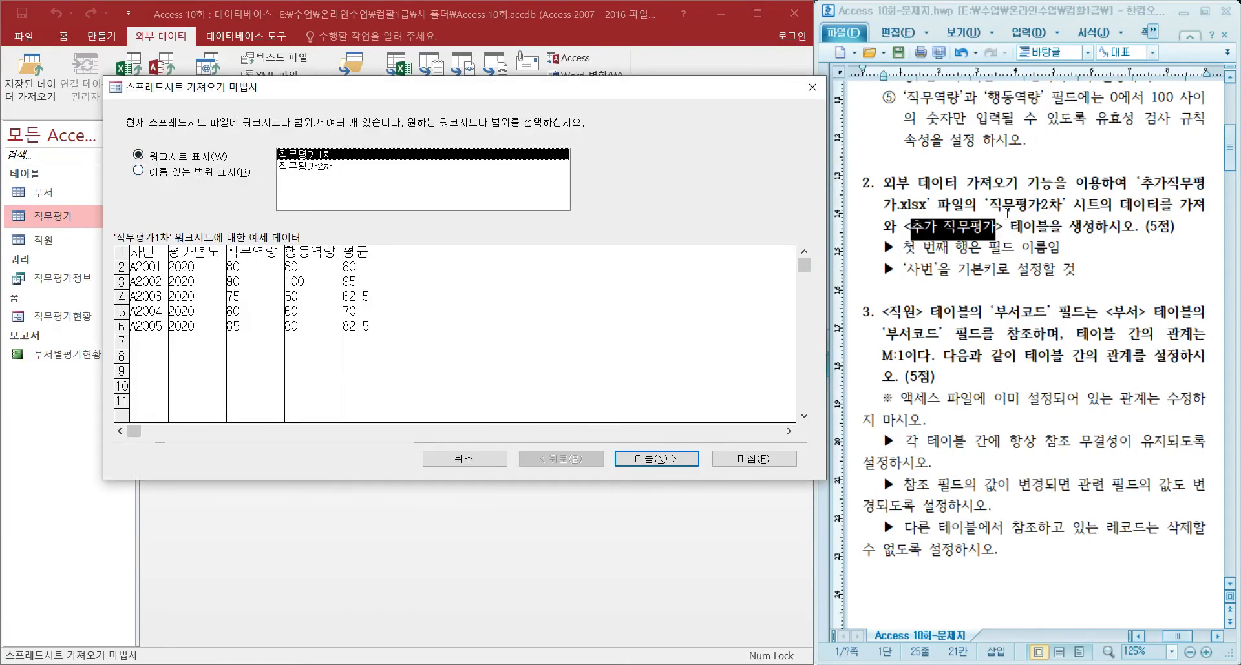
Step: Choose the worksheet 직무평가2차 as the data to import and continue the import wizard
left_click(178, 172)
left_click(178, 158)
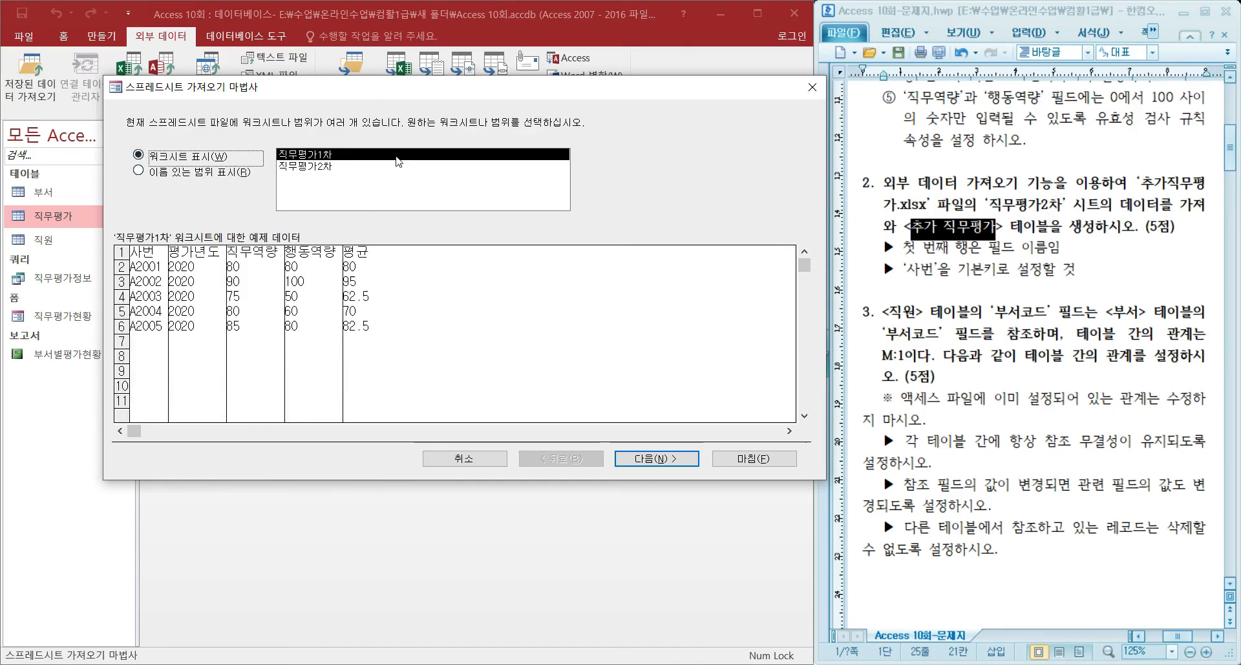
left_click(317, 166)
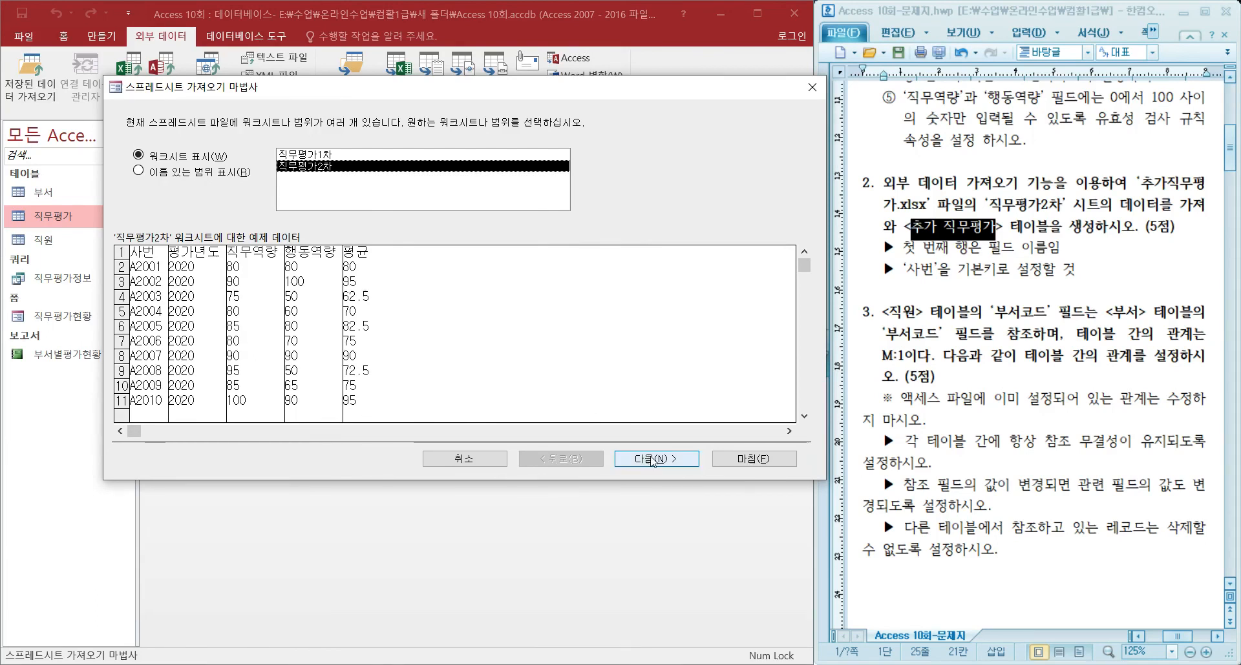
left_click(653, 460)
Step: Keep the first row as column headings, accept the default field options, and continue to the primary key settings
left_click_drag(917, 252, 1060, 252)
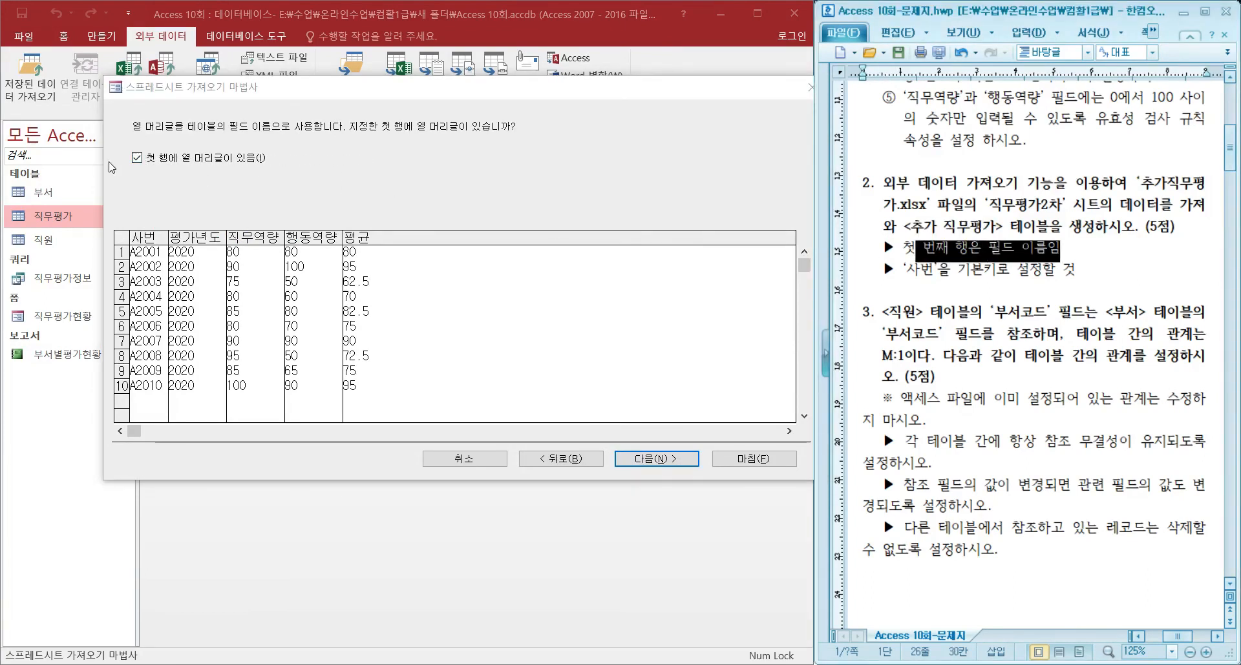
left_click(660, 459)
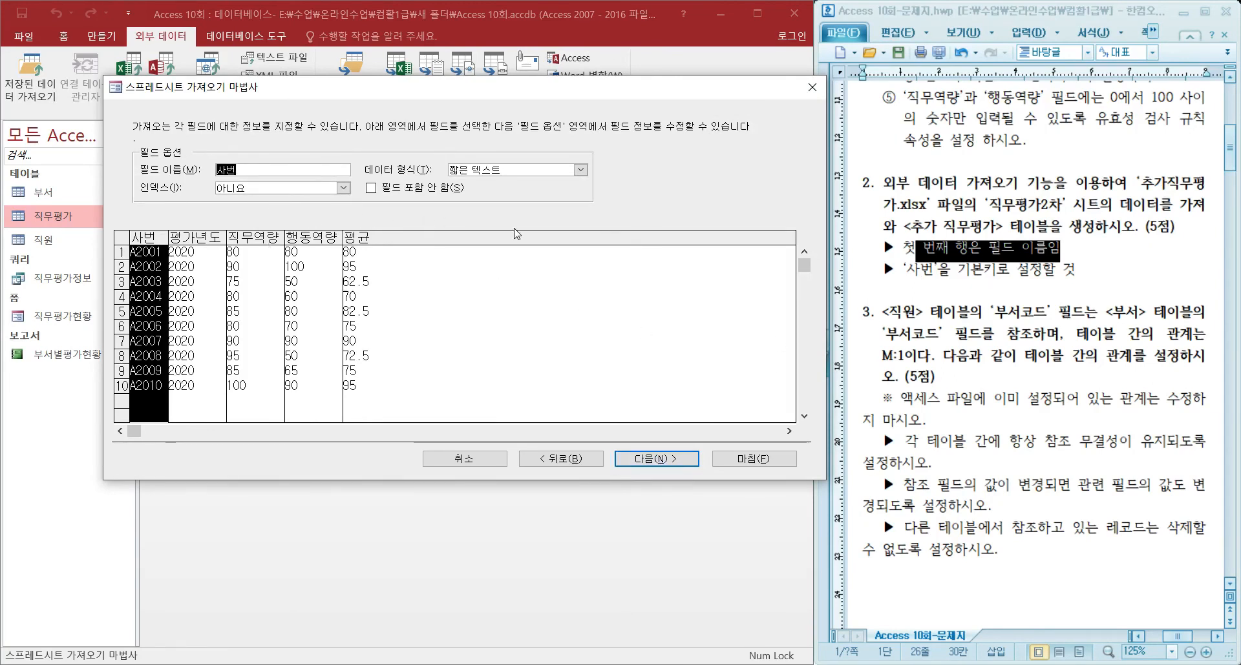
left_click(656, 458)
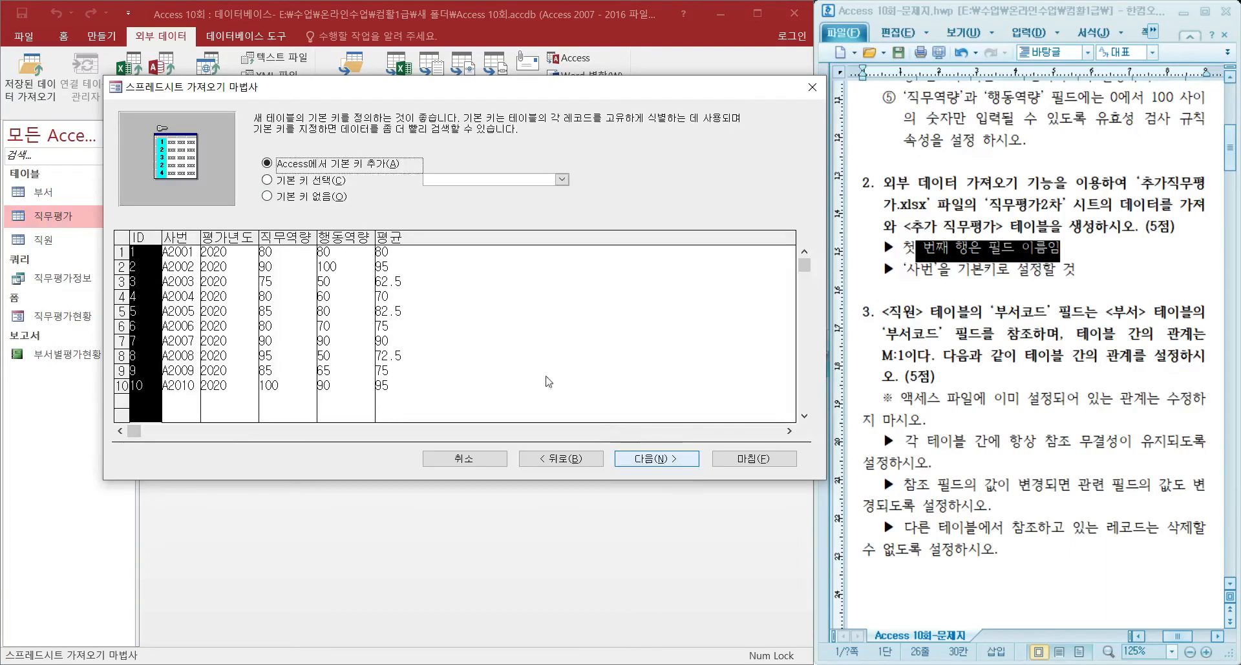
Step: Set 사번 as the primary key and finish the import into a table named 추가 직무평가
left_click(297, 180)
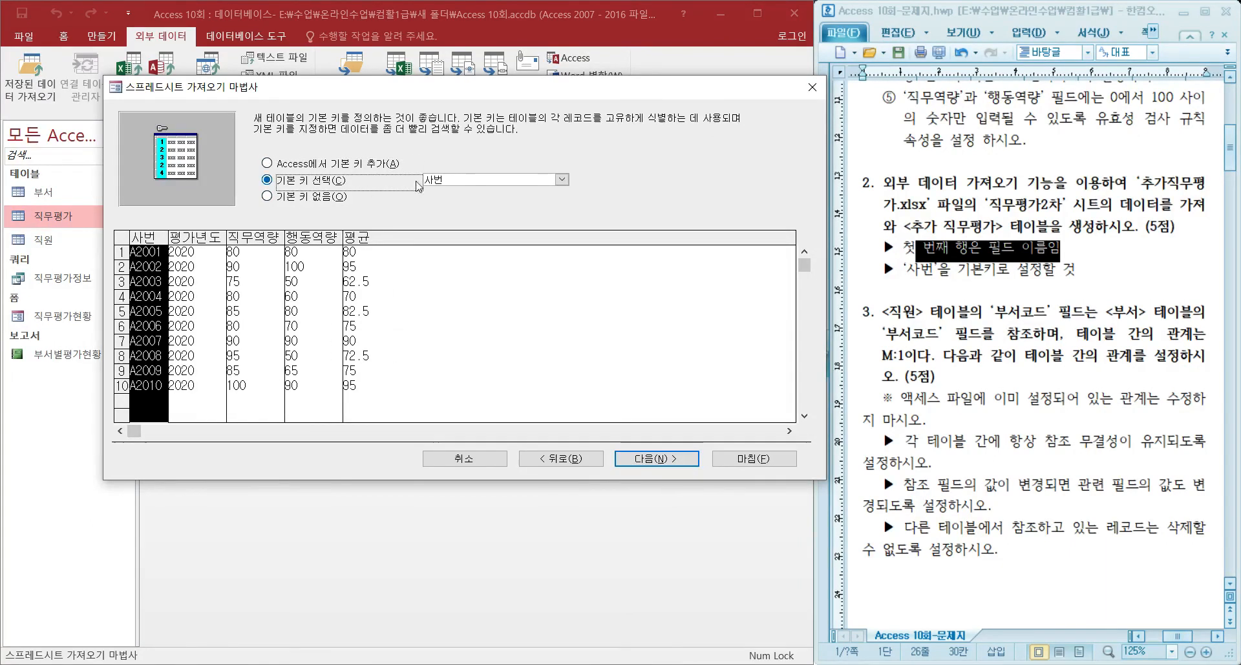
left_click(645, 460)
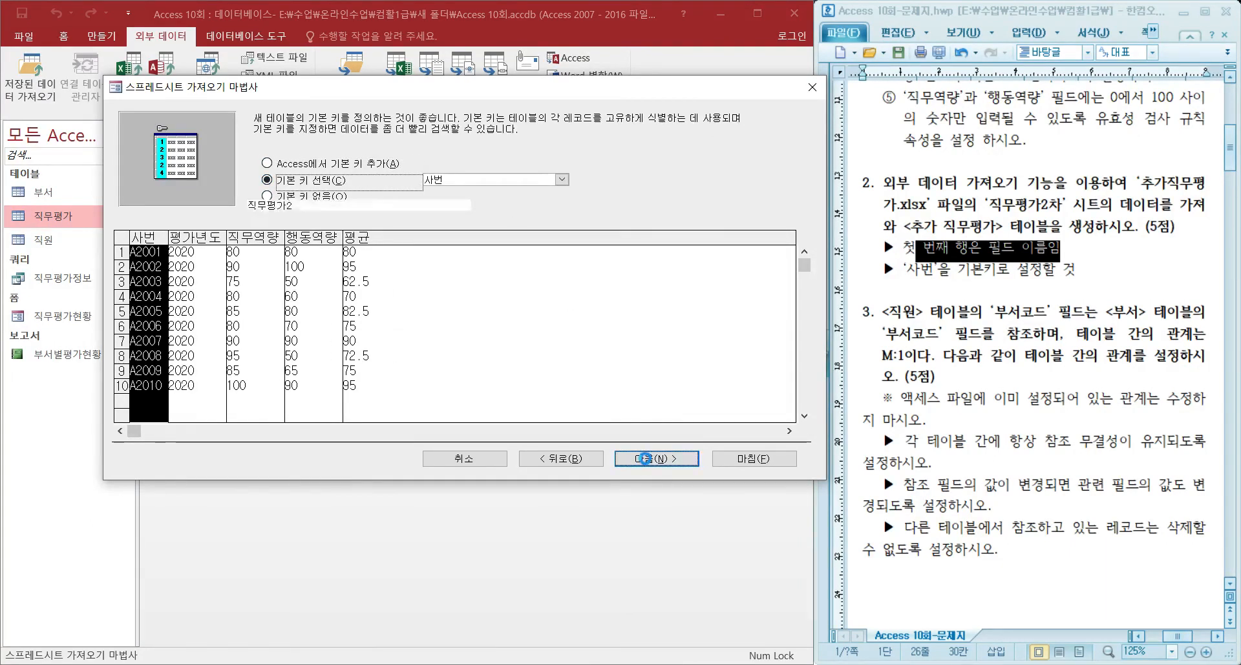
key("ctrl+v")
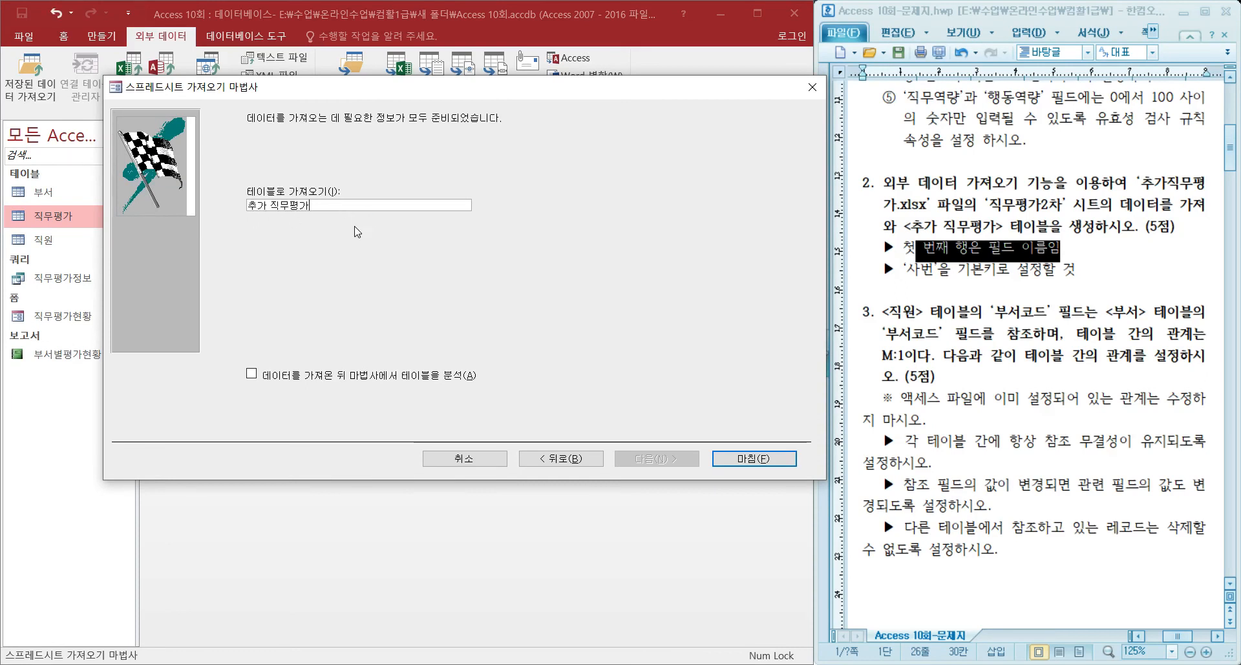
left_click(733, 462)
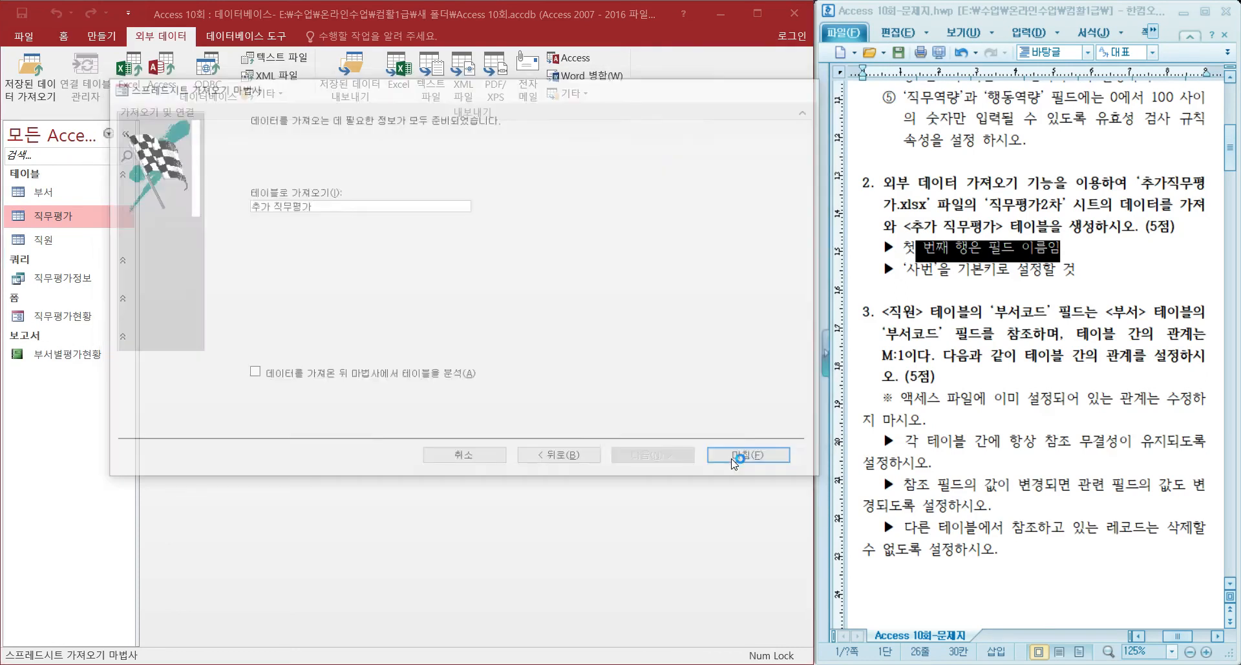
left_click(732, 546)
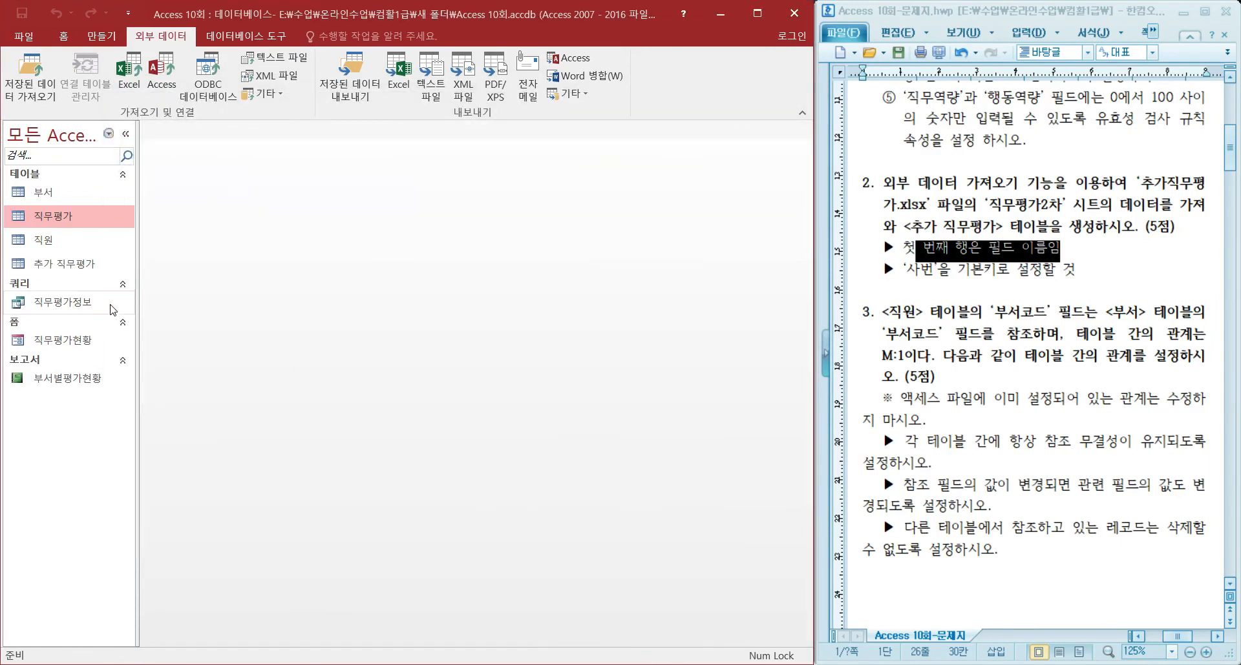
left_click(55, 263)
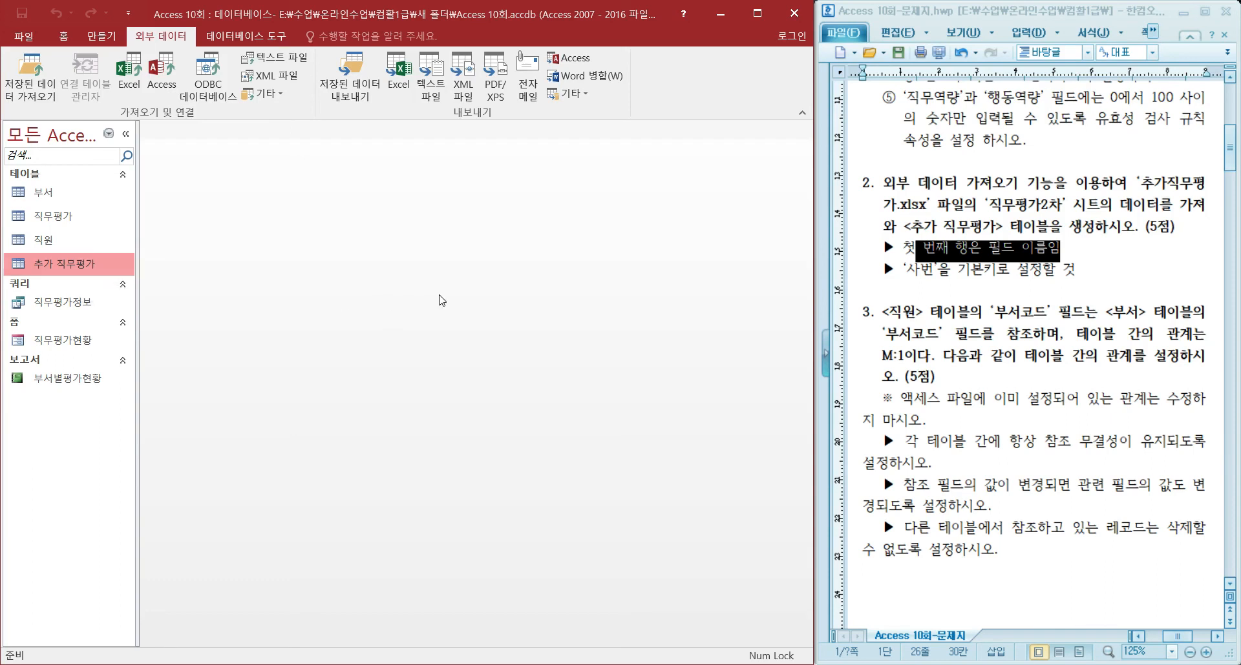
Step: Open the database relationships, read task 3 of the problem sheet, and add the 부서 table to the layout
left_click(923, 398)
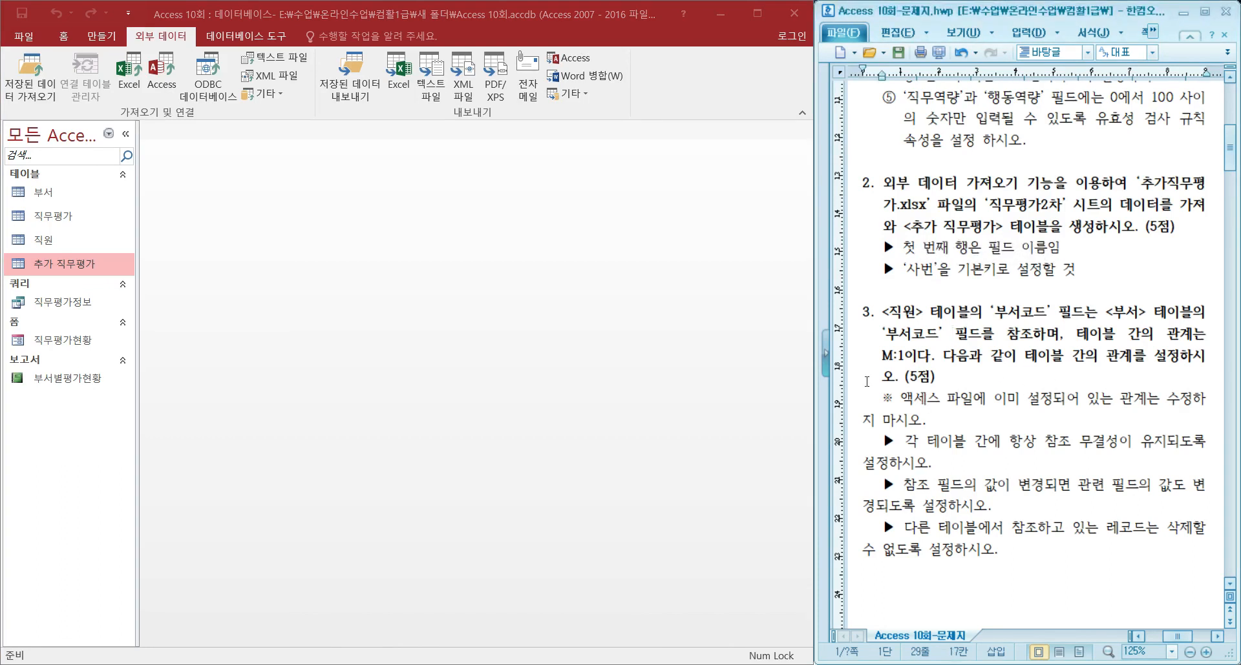
left_click(258, 39)
left_click(258, 40)
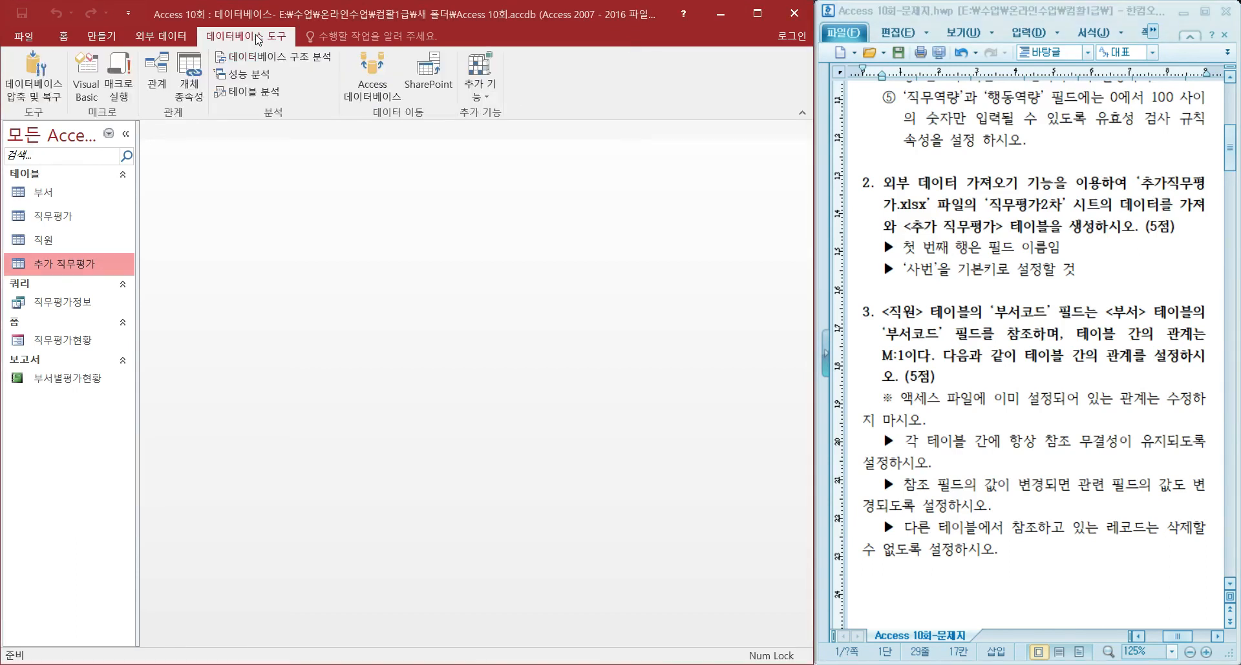
left_click(157, 73)
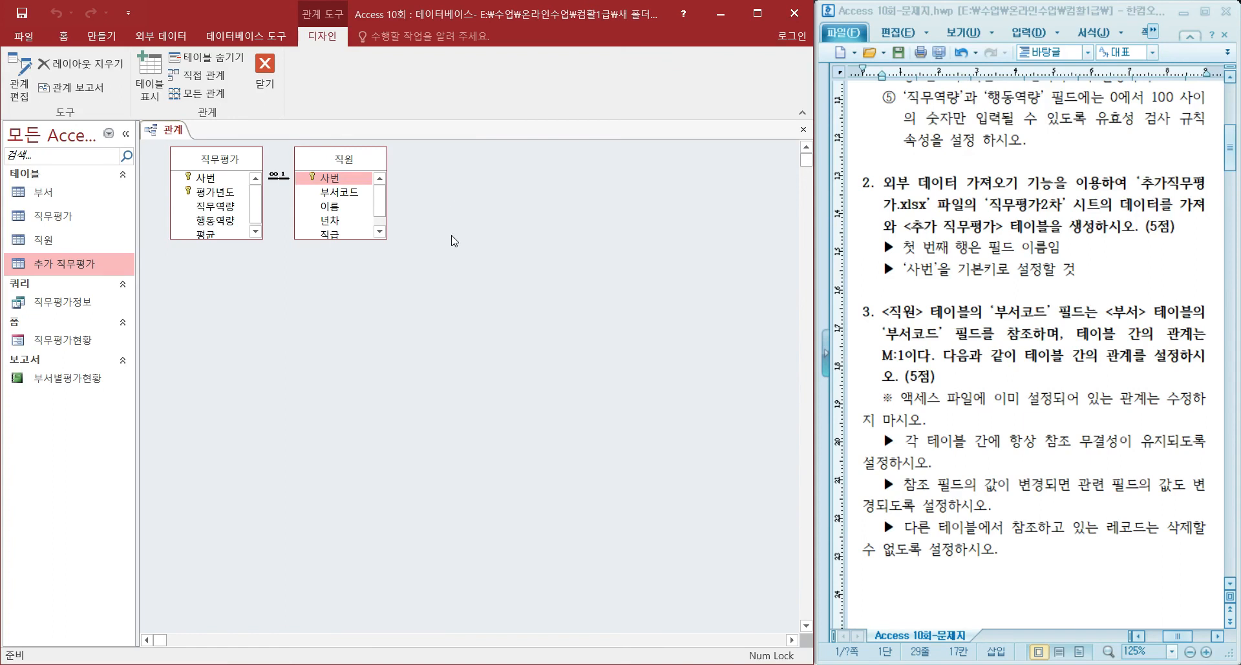
left_click_drag(928, 421, 886, 396)
left_click(924, 399)
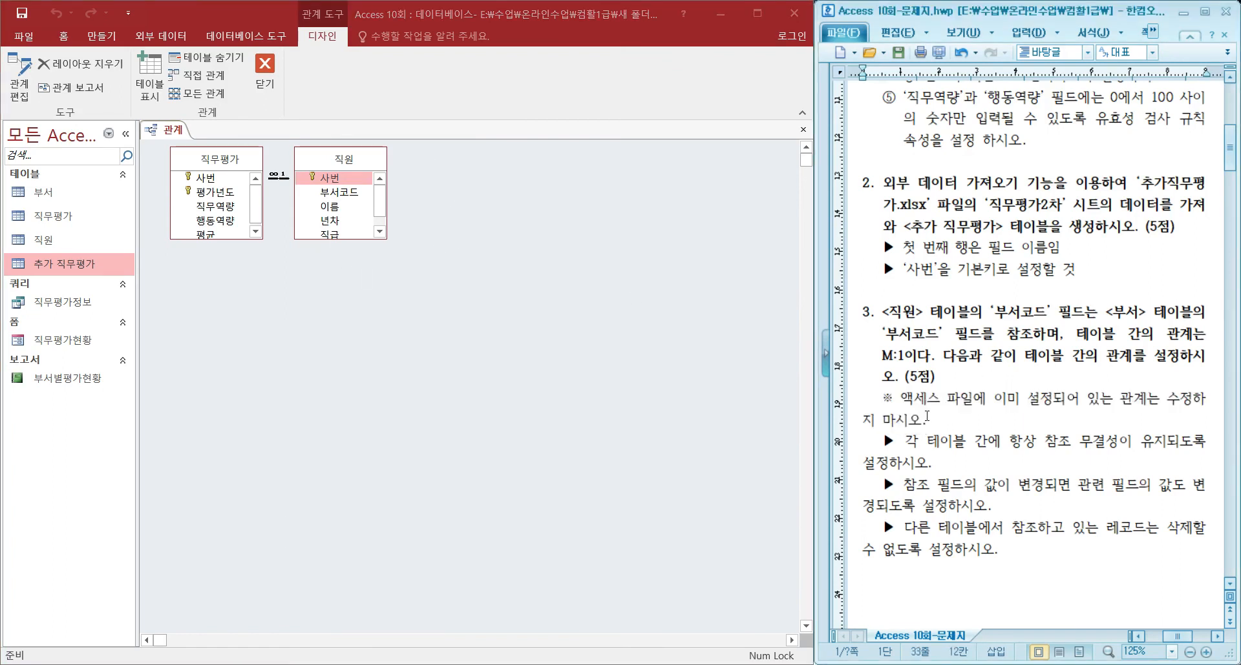
left_click_drag(881, 312, 1163, 313)
left_click(507, 333)
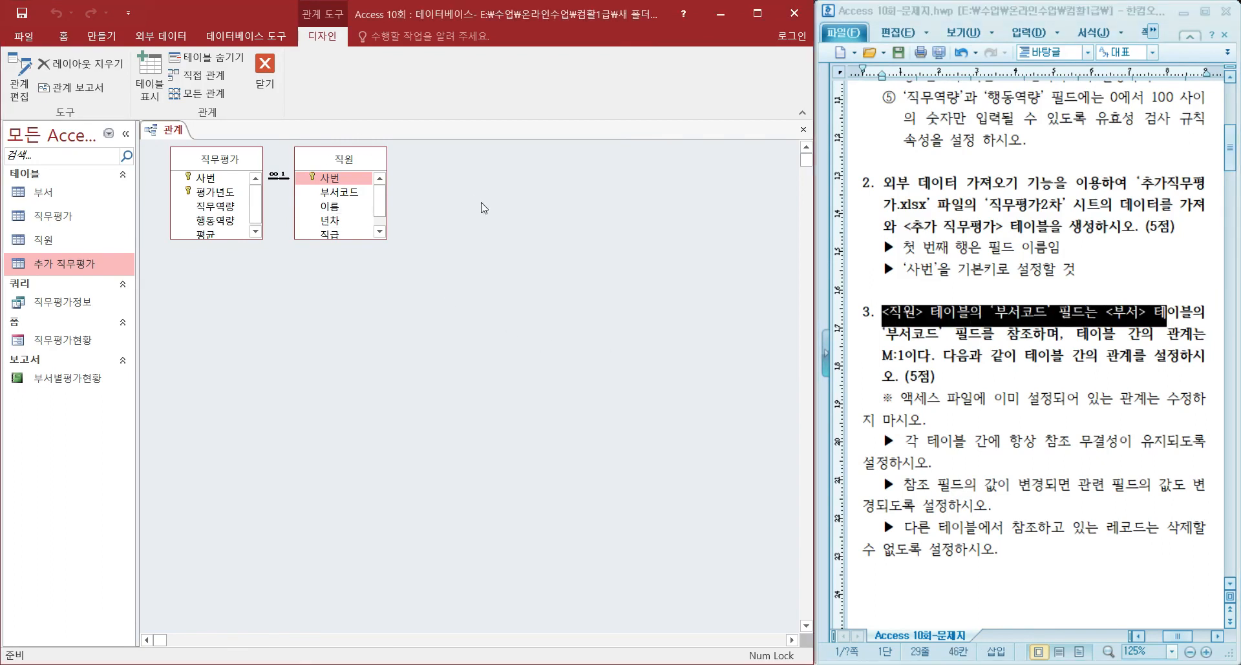
left_click(146, 88)
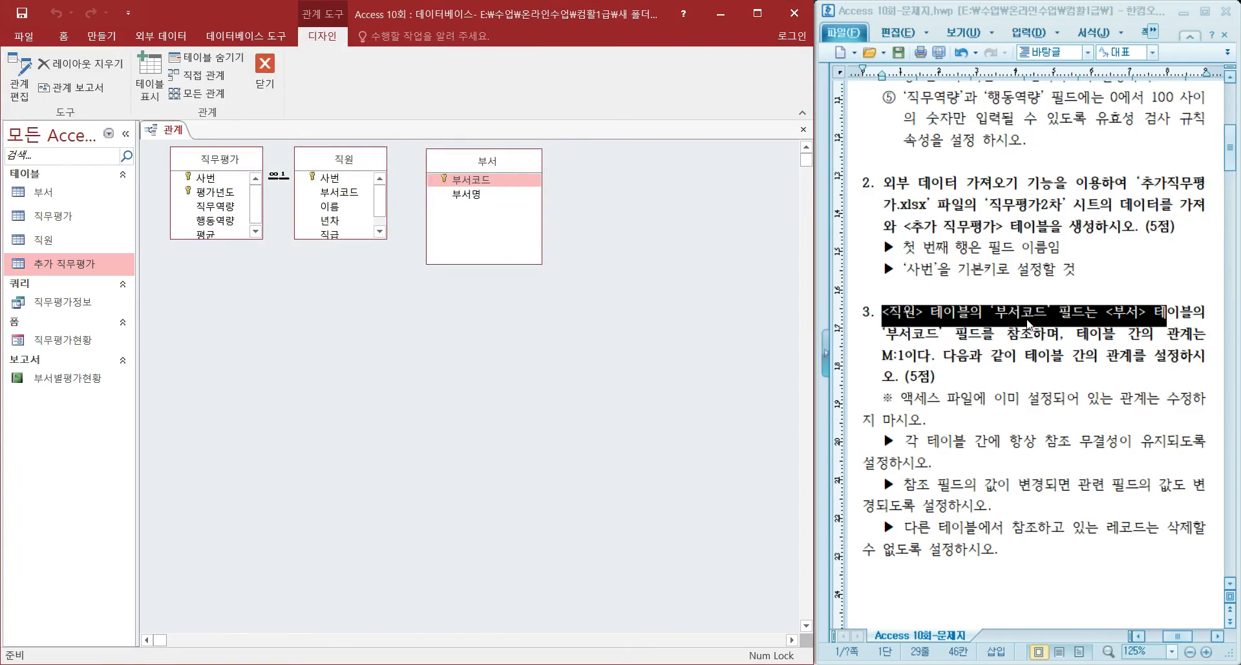
Step: Relate 부서코드 of 직원 to 부서코드 of 부서, enforcing referential integrity and cascading field updates only, and close the relationships layout
left_click(892, 339)
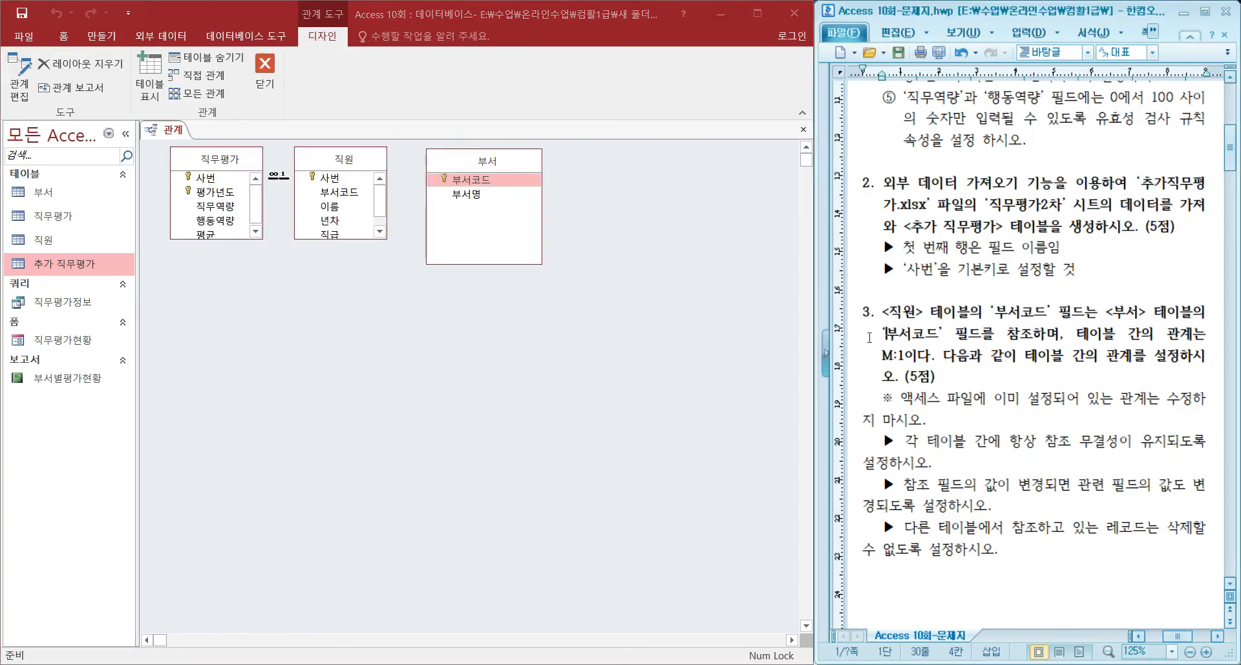
left_click_drag(348, 194, 457, 182)
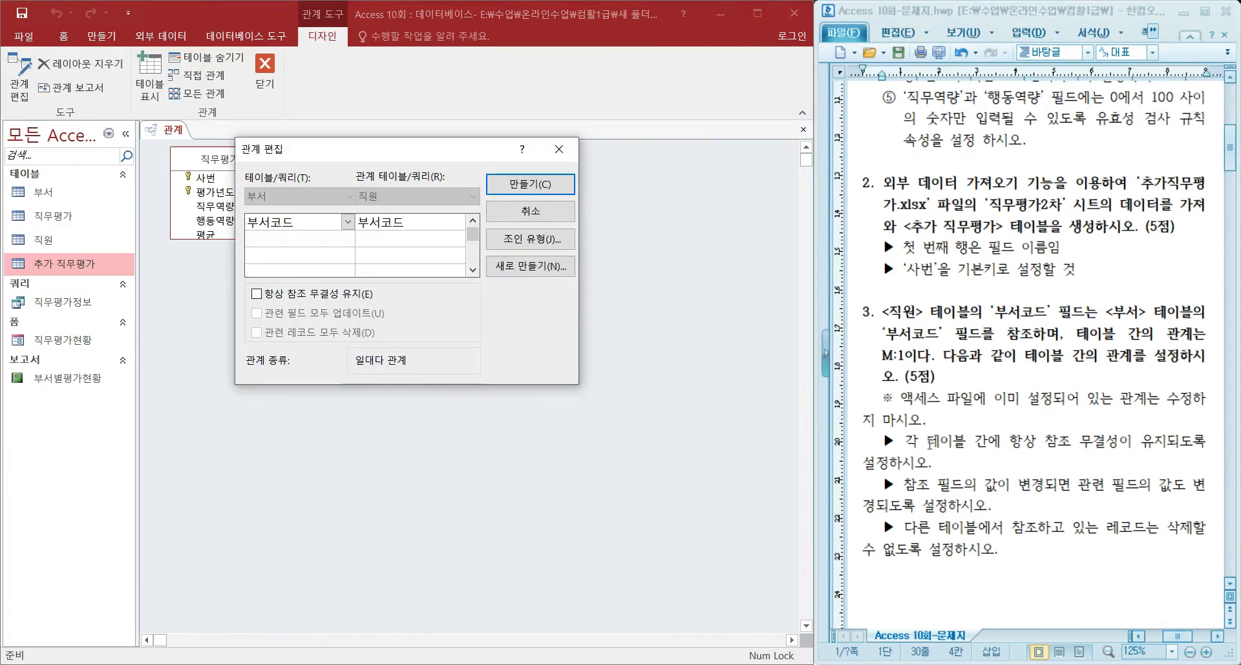
left_click(324, 295)
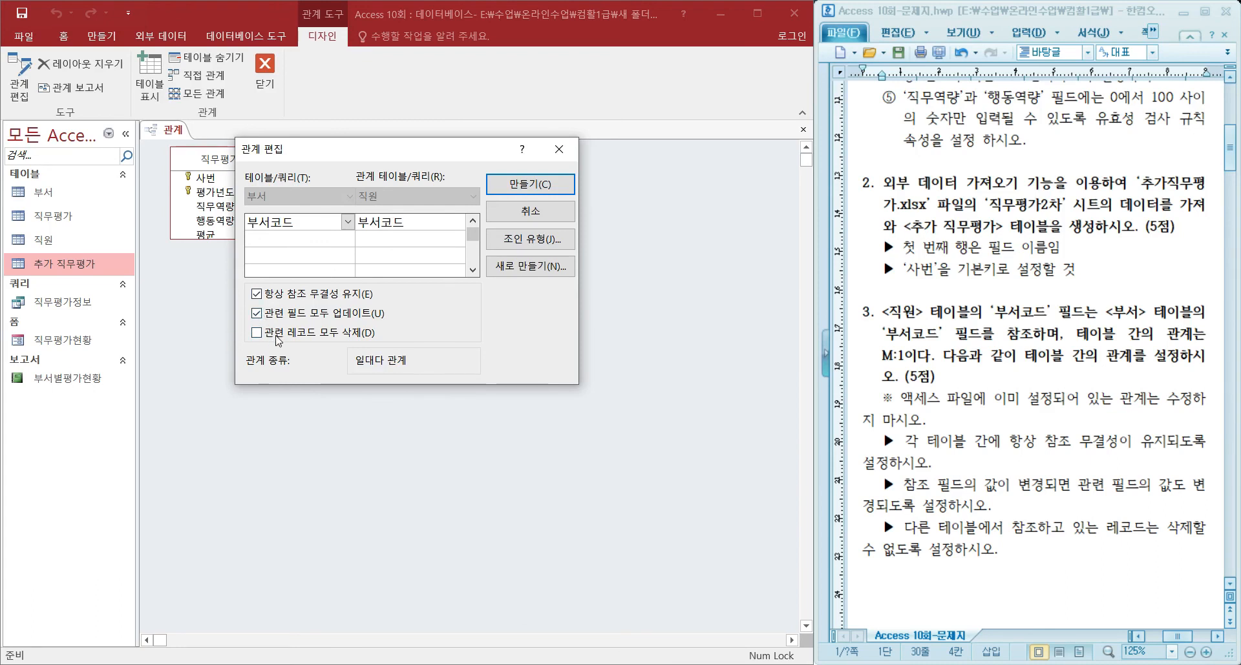
left_click(562, 184)
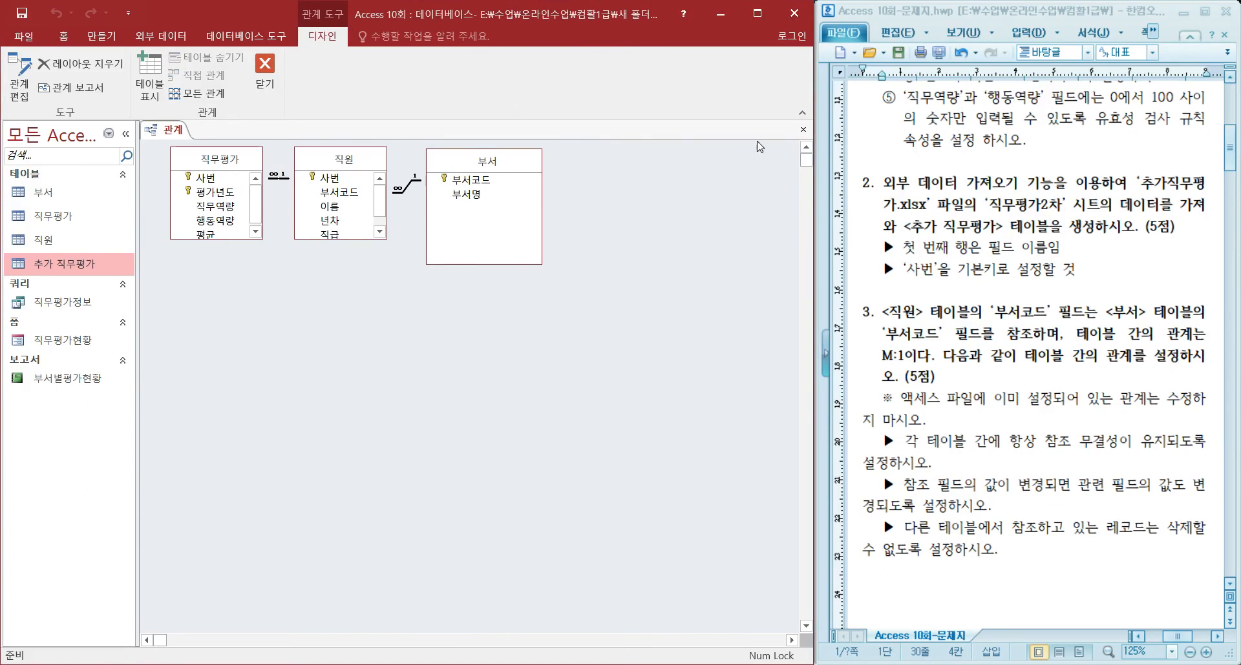
left_click(803, 129)
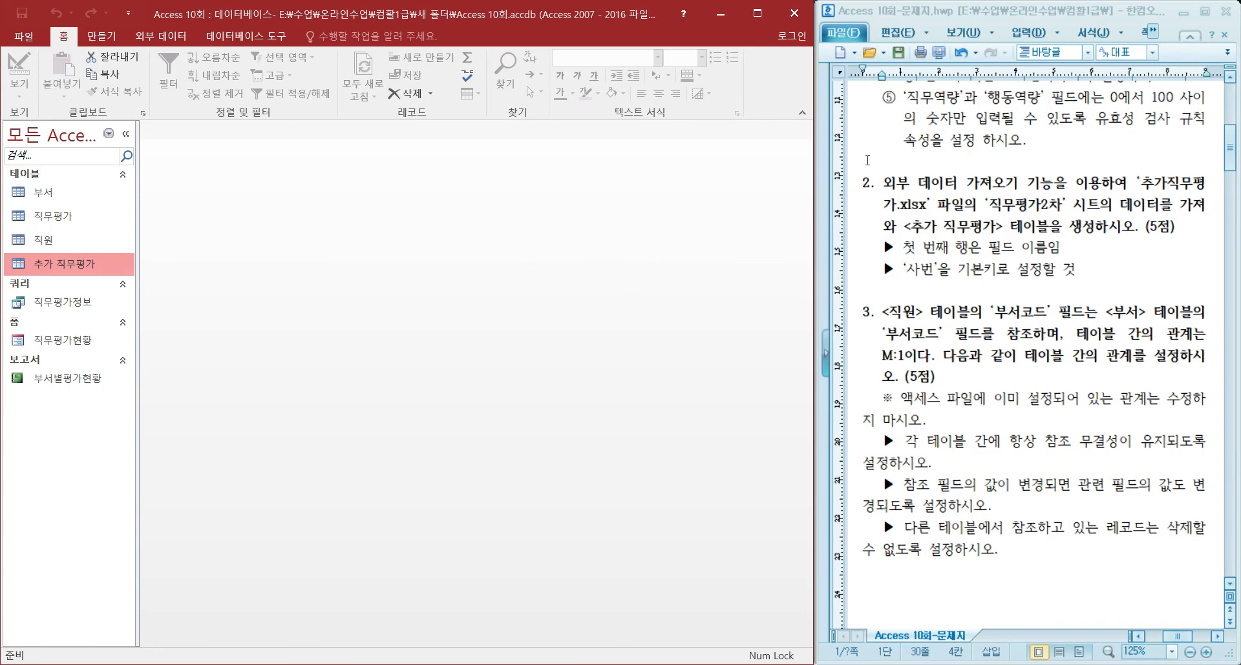
scroll(991, 264, "up", 5)
scroll(991, 264, "up", 3)
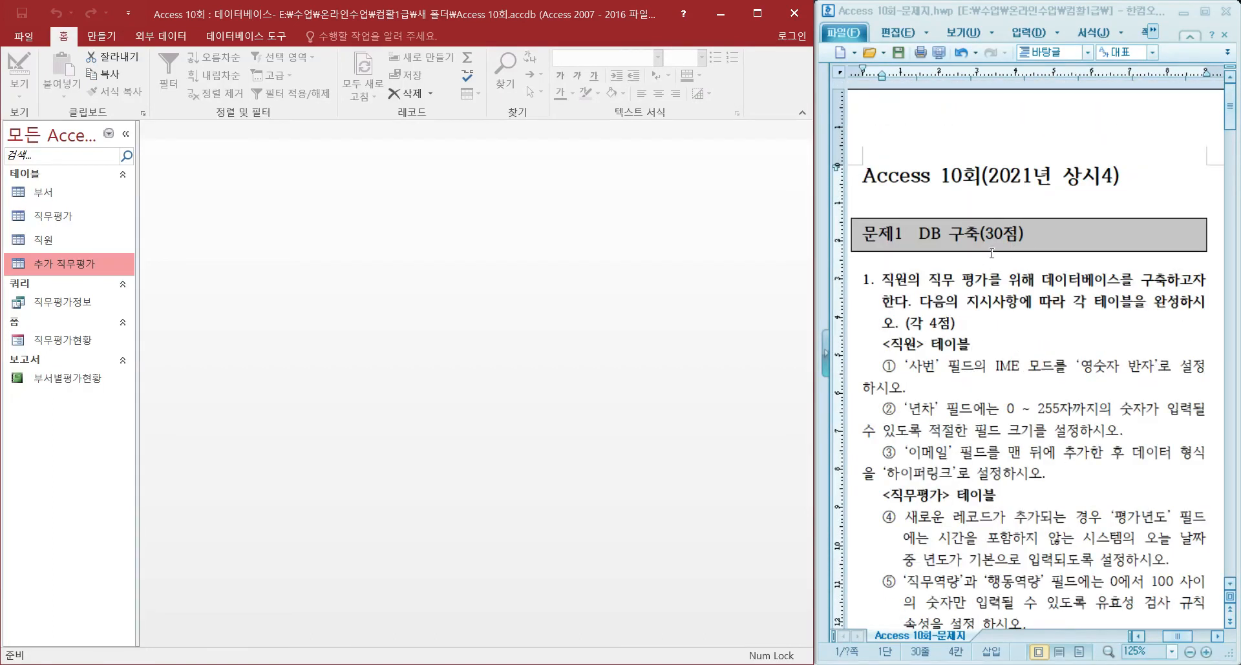